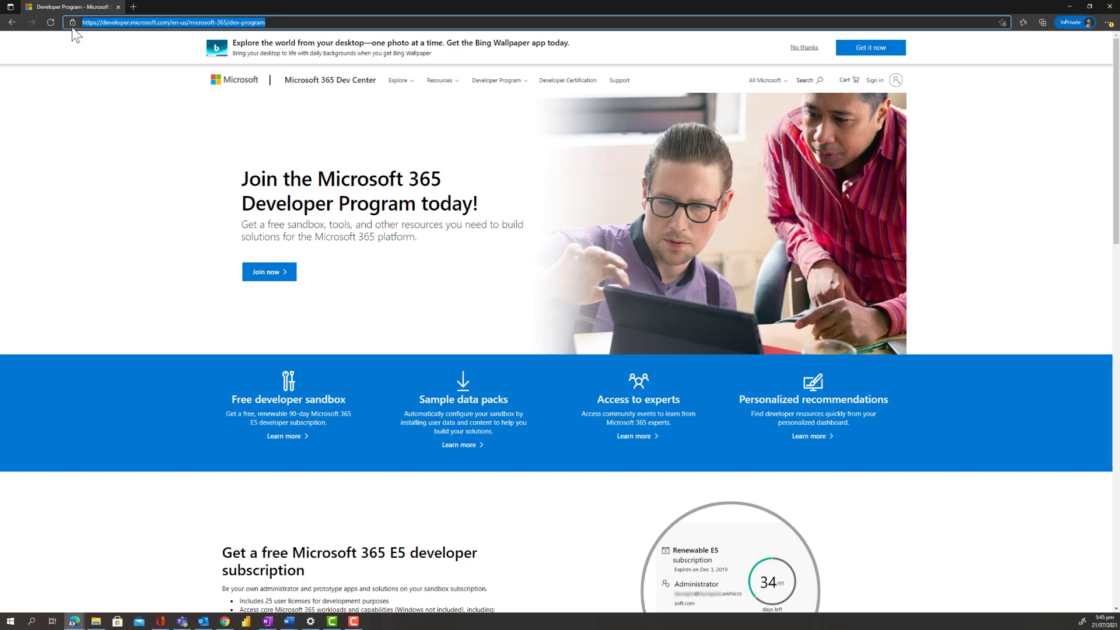
pyautogui.write('https://aka.ms/M365DevAccoun')
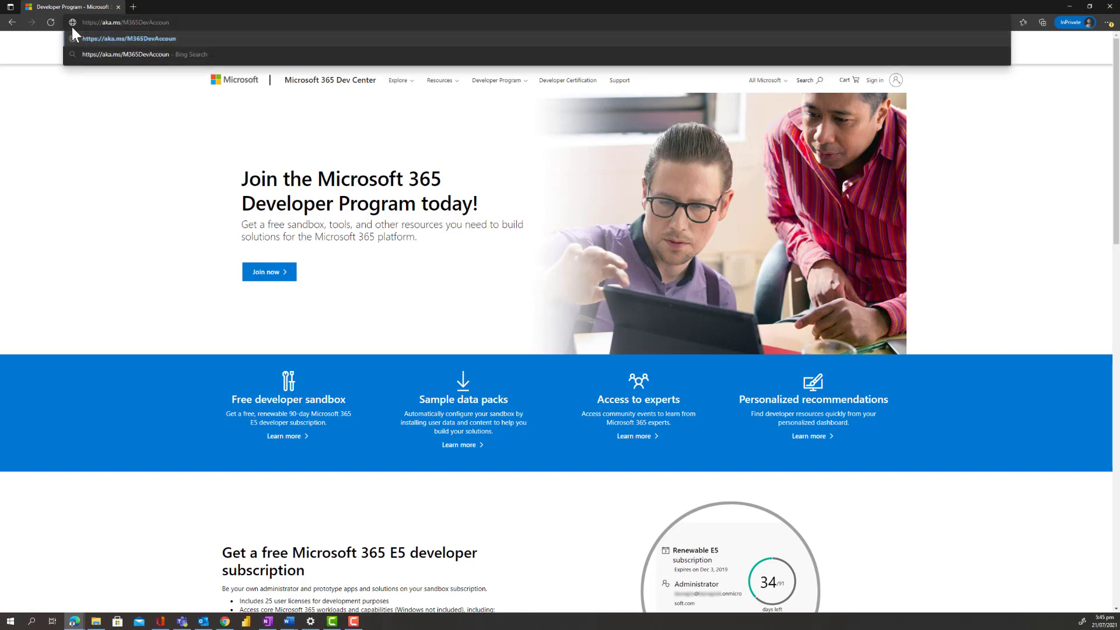
pyautogui.write('t')
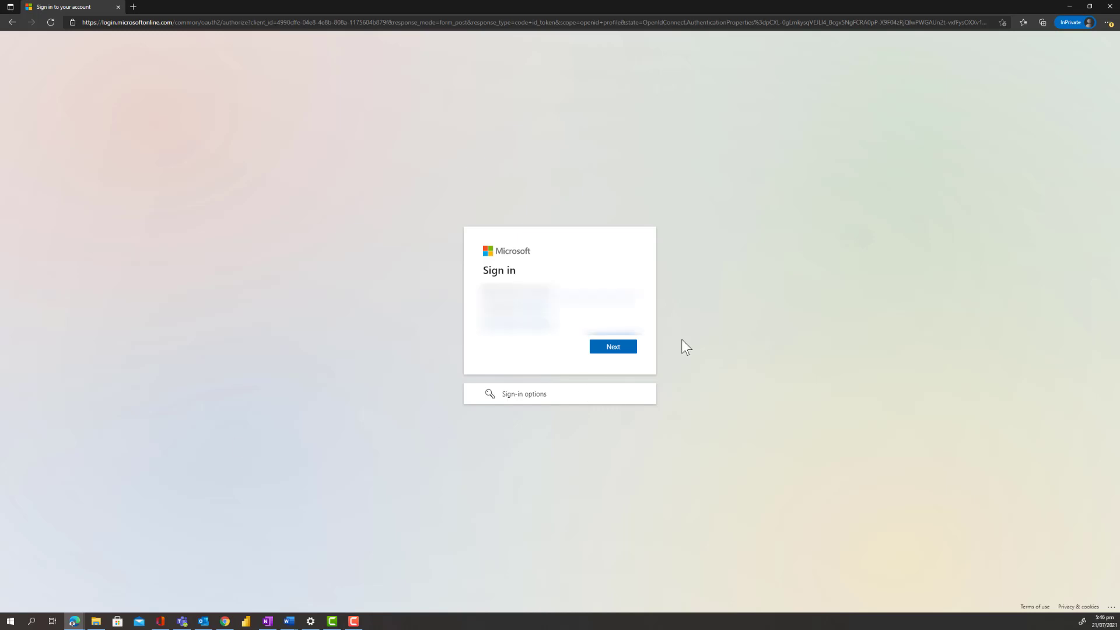
# Step: Sign in with the saved personal account e-mail and approve the sign-in on the phone
pyautogui.click(503, 294)
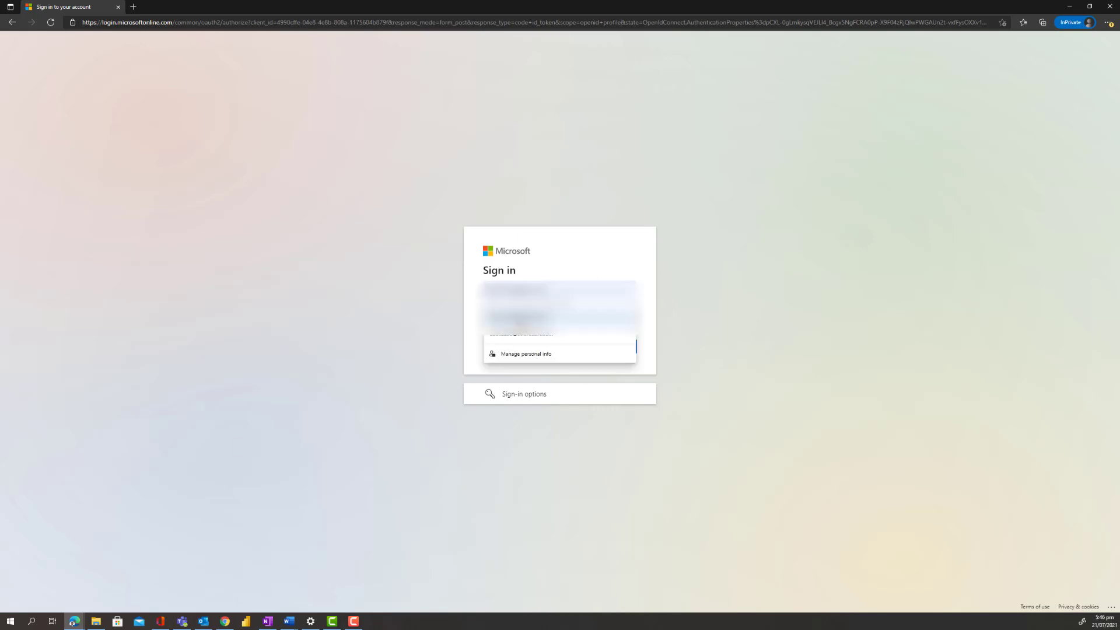
pyautogui.click(532, 332)
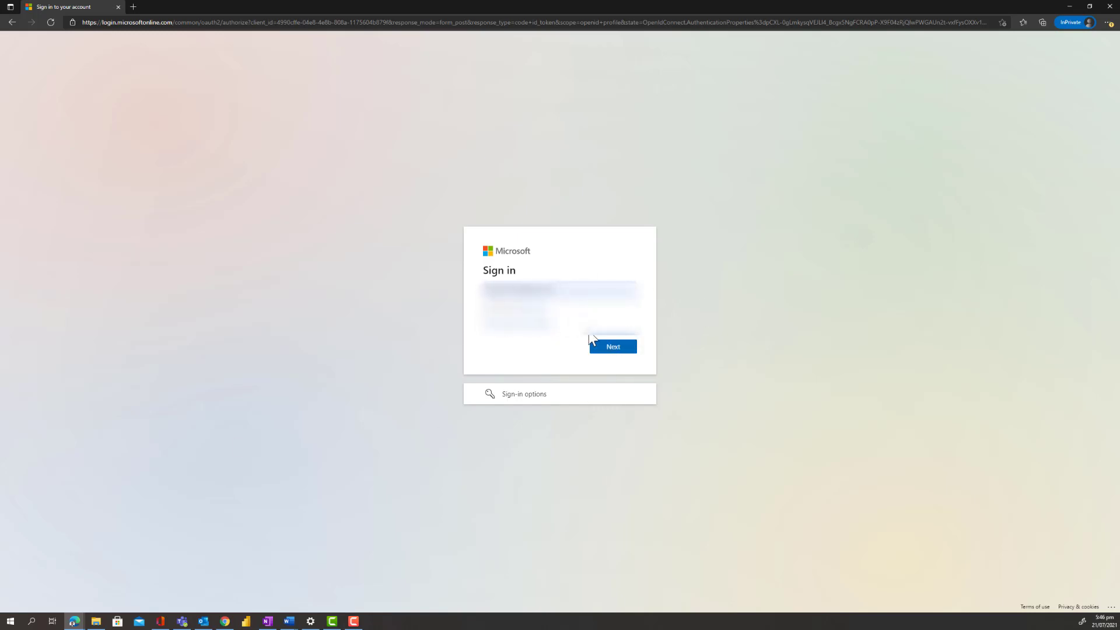
pyautogui.click(608, 348)
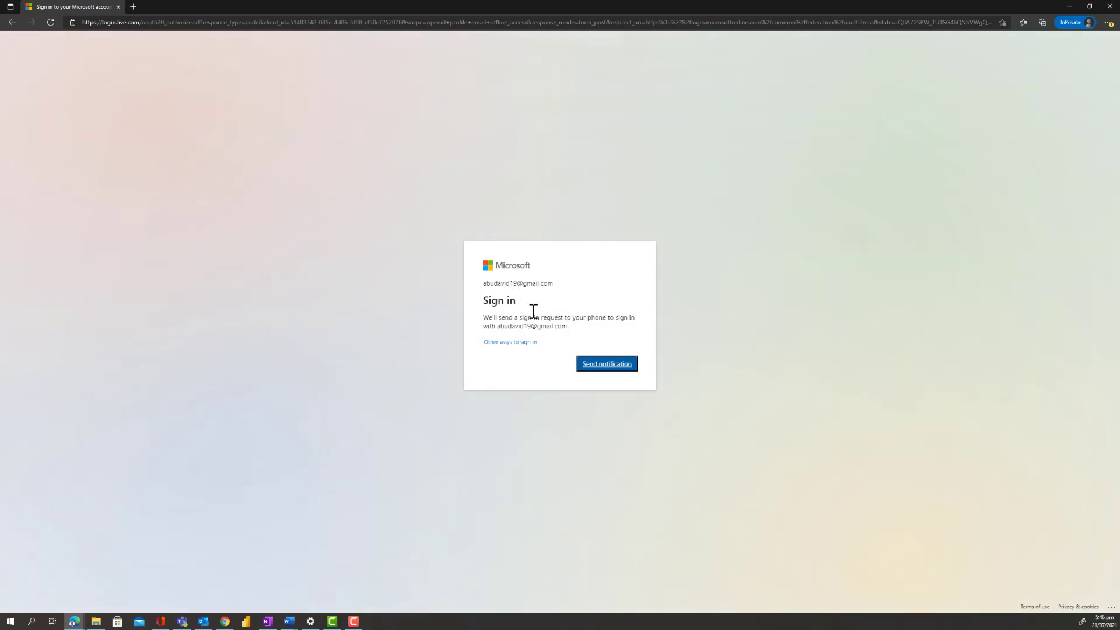
pyautogui.click(604, 368)
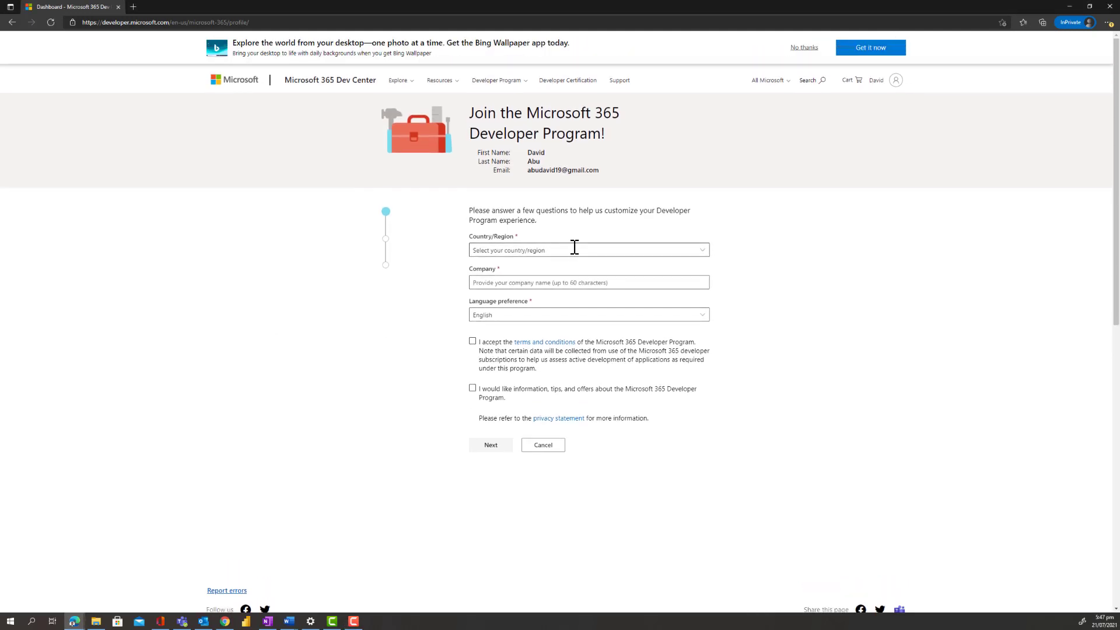
# Step: Set the country to Nigeria and enter the company name
pyautogui.click(574, 249)
pyautogui.click(529, 292)
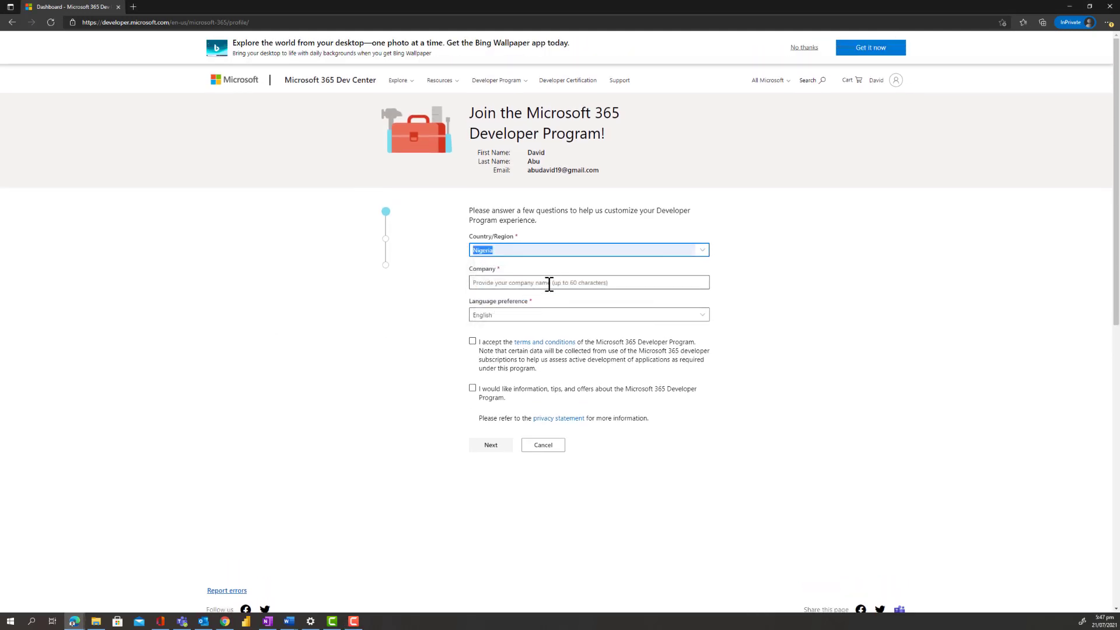
pyautogui.click(548, 282)
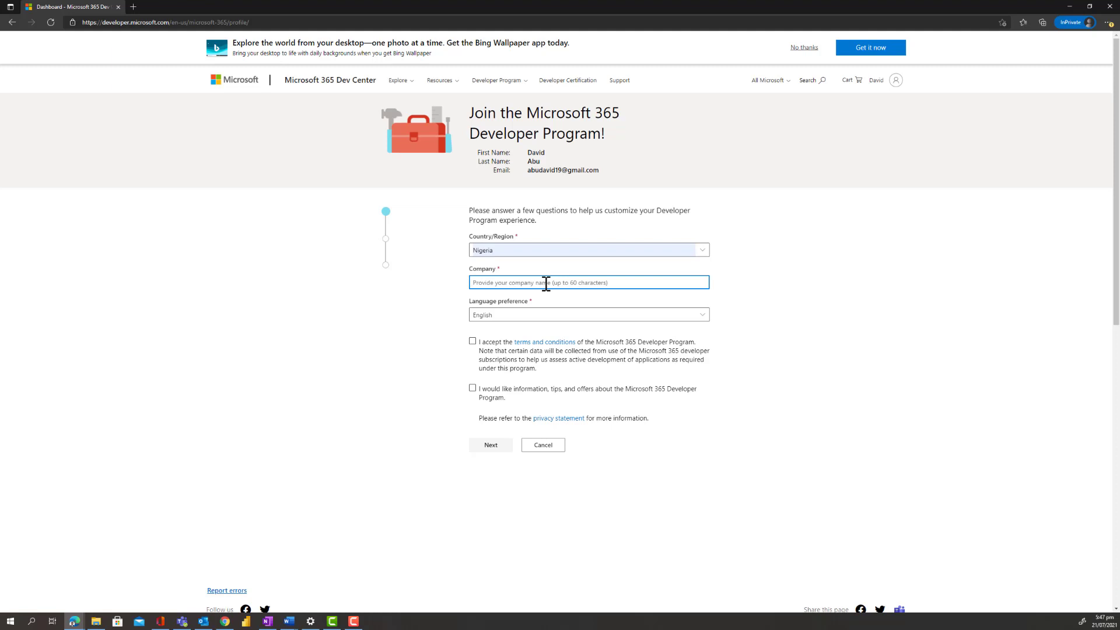
pyautogui.write('Dav')
pyautogui.press('BackSpace')
pyautogui.press('BackSpace')
pyautogui.write('Institut')
# Step: Accept the terms, opt in to tips and offers, and continue to step two
pyautogui.click(472, 342)
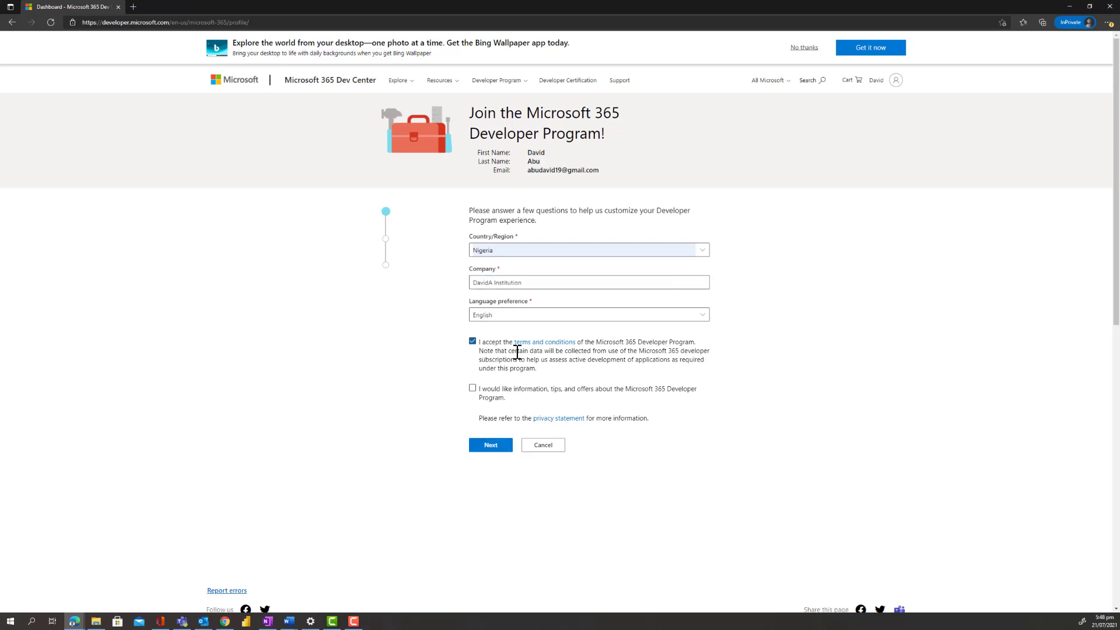
pyautogui.click(472, 389)
pyautogui.click(489, 446)
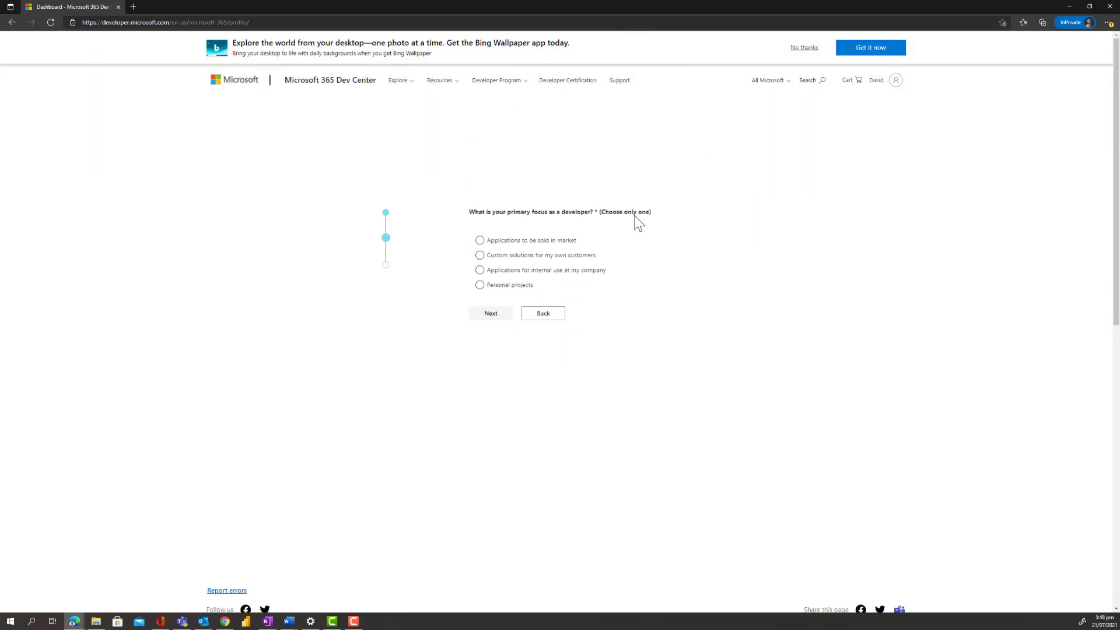
# Step: Choose Personal projects as the primary developer focus and continue
pyautogui.click(521, 270)
pyautogui.click(480, 285)
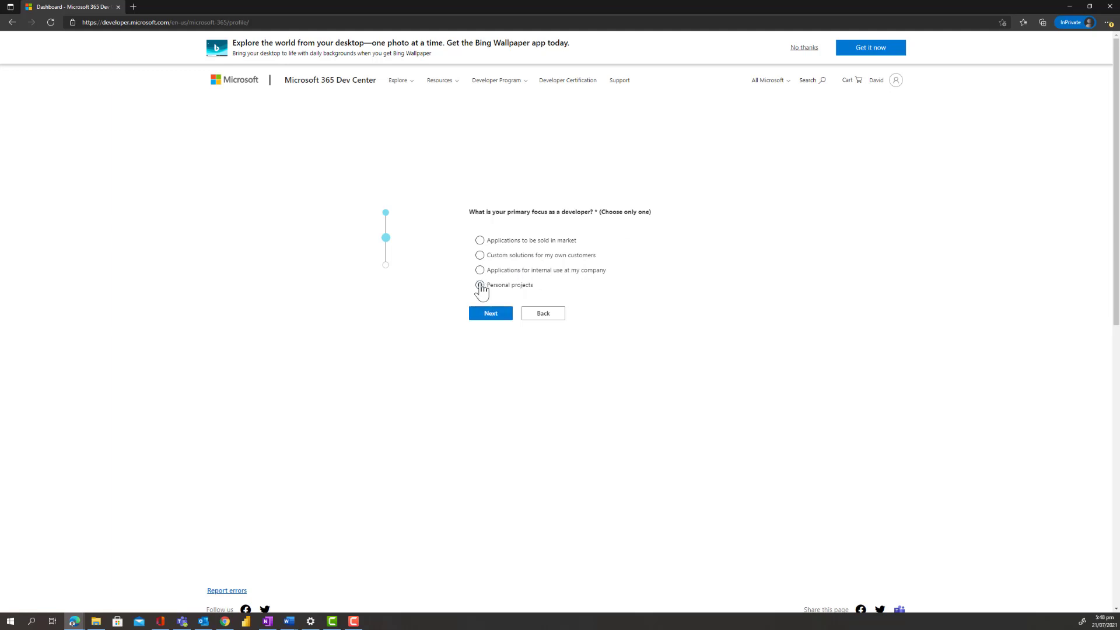
pyautogui.click(489, 318)
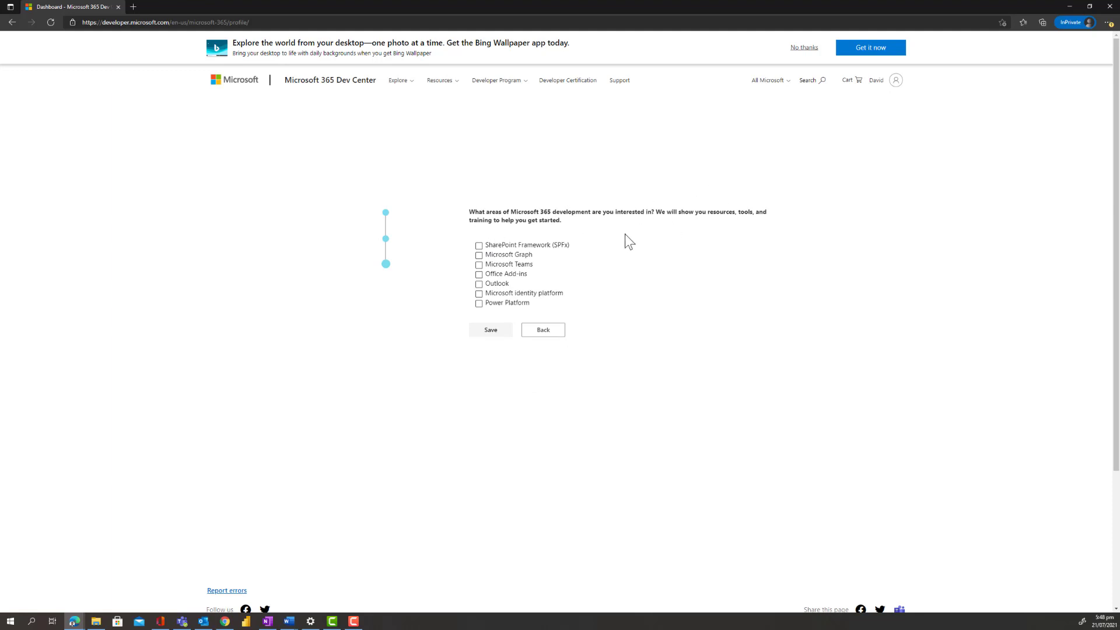
# Step: Tick Microsoft Teams, Power Platform, Office Add-ins and Outlook as interests and save
pyautogui.click(481, 266)
pyautogui.click(482, 267)
pyautogui.click(479, 303)
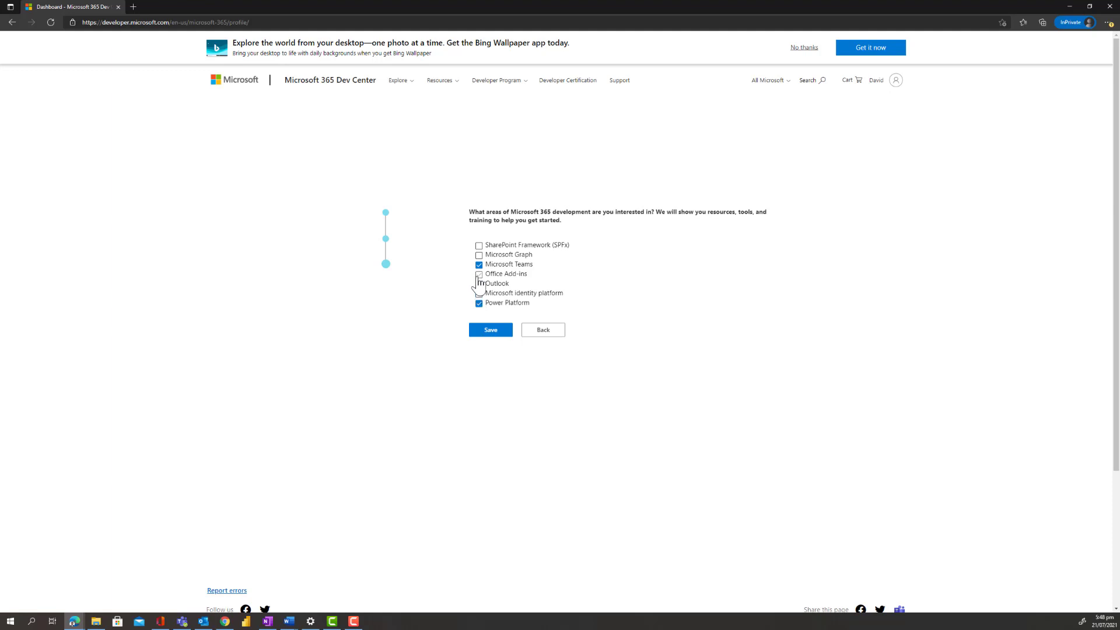
pyautogui.click(478, 275)
pyautogui.click(478, 284)
pyautogui.click(487, 332)
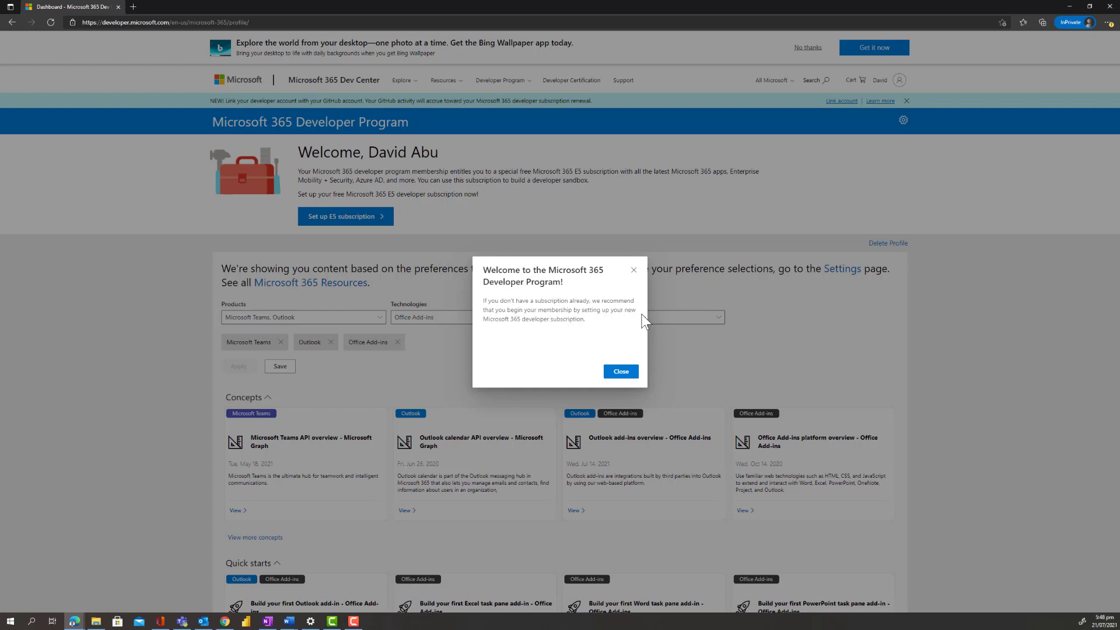
# Step: Close the Welcome to the Microsoft 365 Developer Program message
pyautogui.click(621, 372)
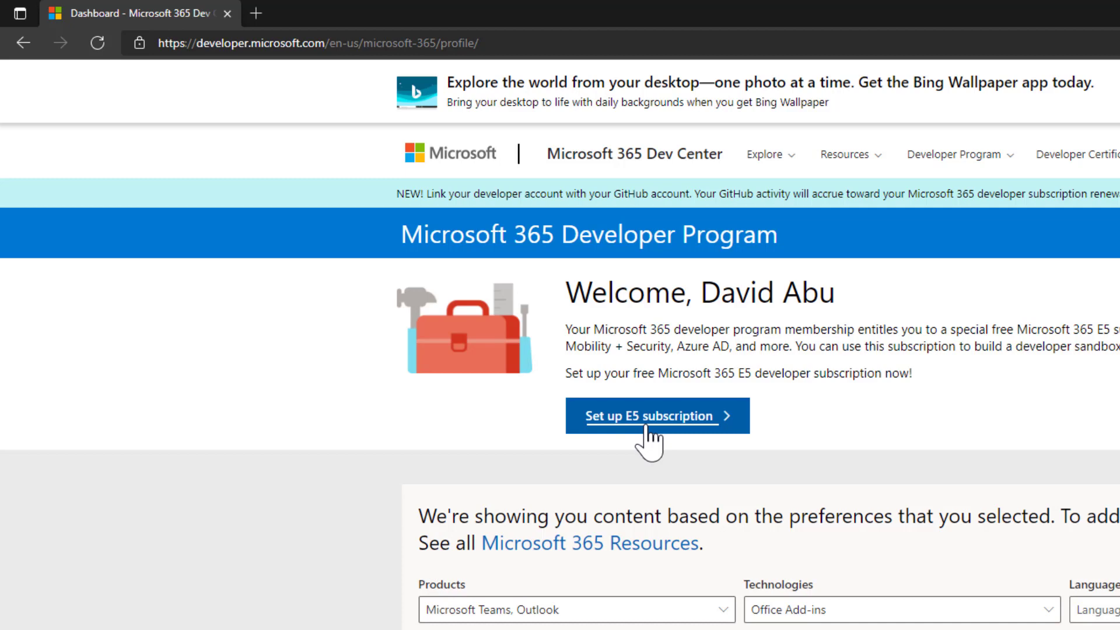
# Step: Start the E5 subscription setup, entering a username and an available domain name
pyautogui.click(646, 428)
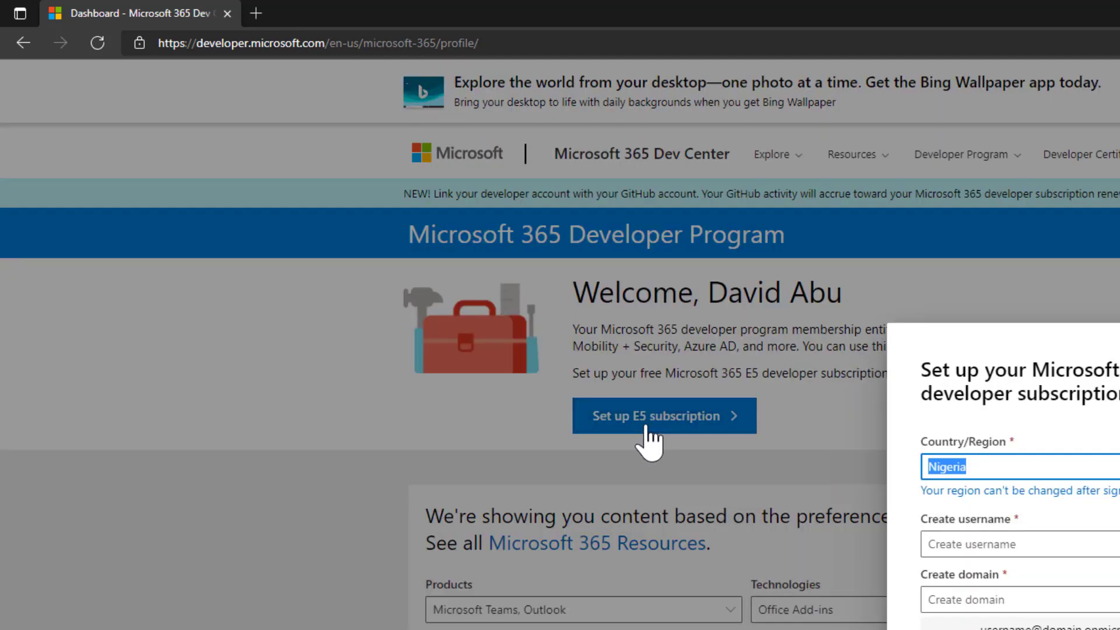
pyautogui.click(995, 544)
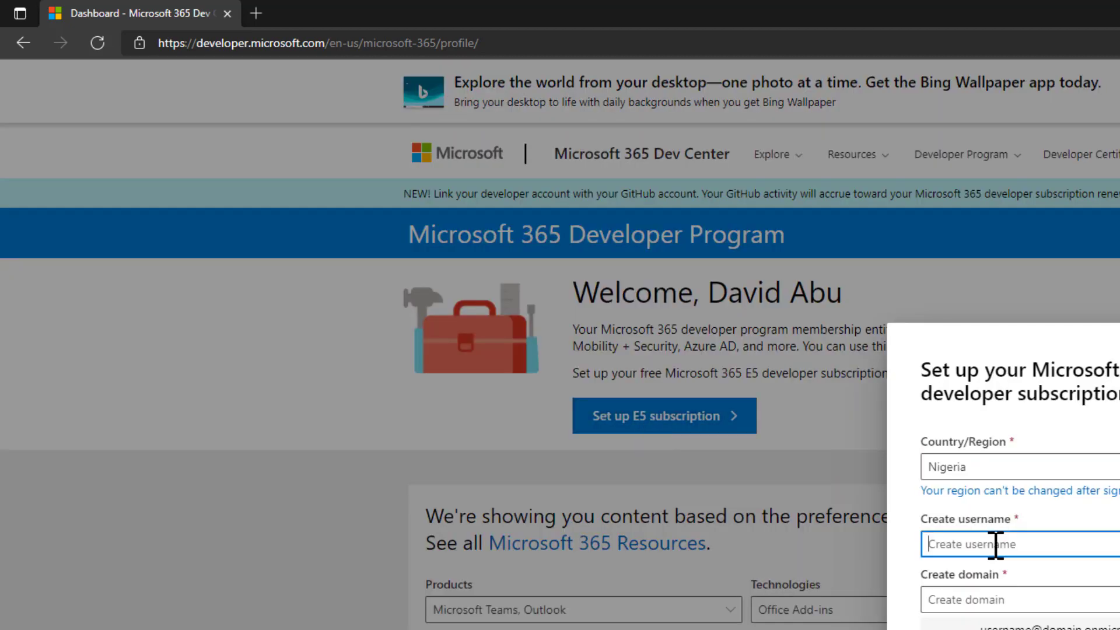
pyautogui.write('David')
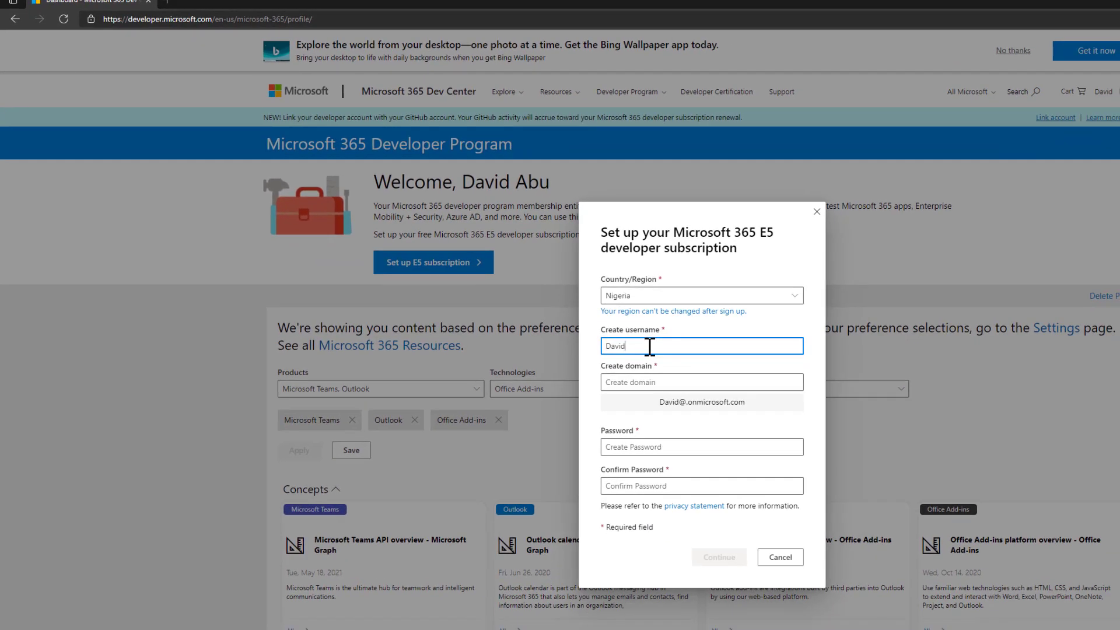
pyautogui.click(627, 383)
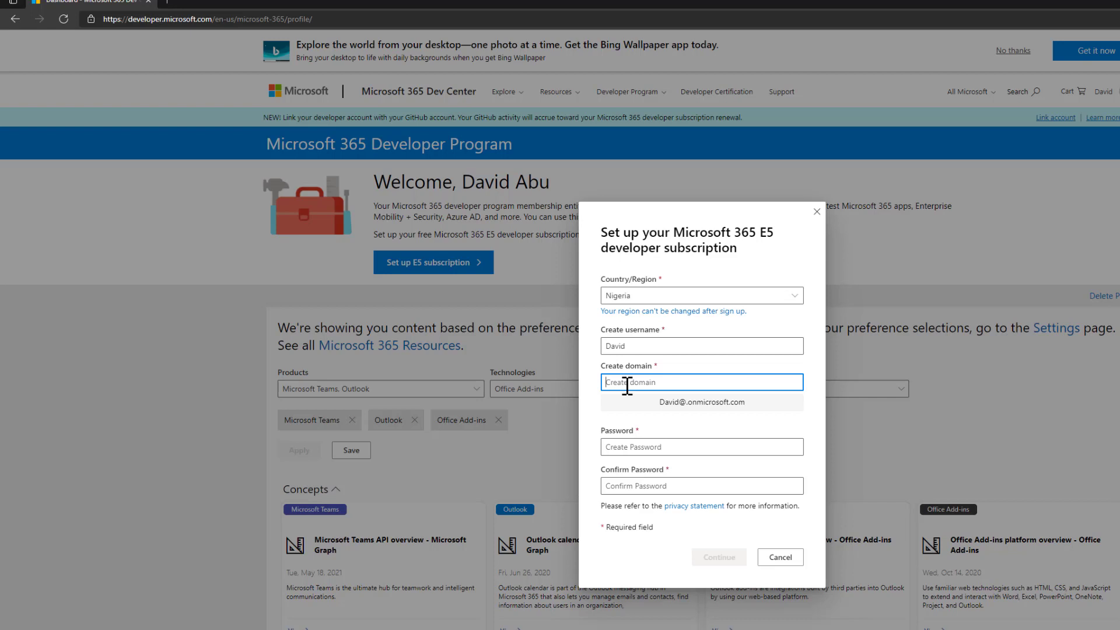
pyautogui.write('DavidA')
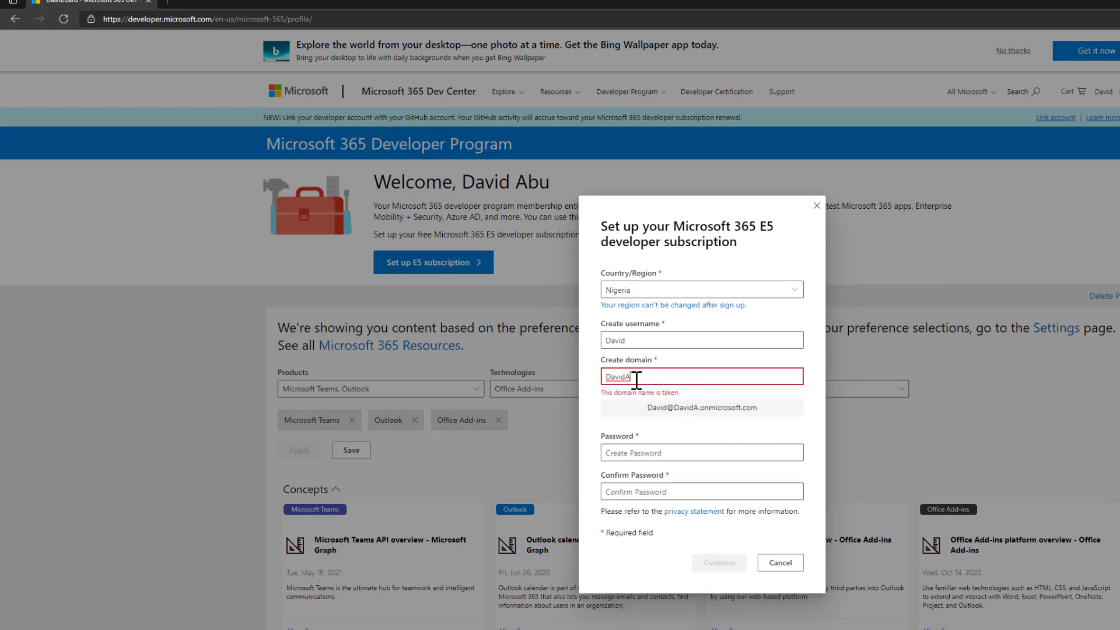
pyautogui.press('BackSpace')
pyautogui.write('l')
pyautogui.write('tama')
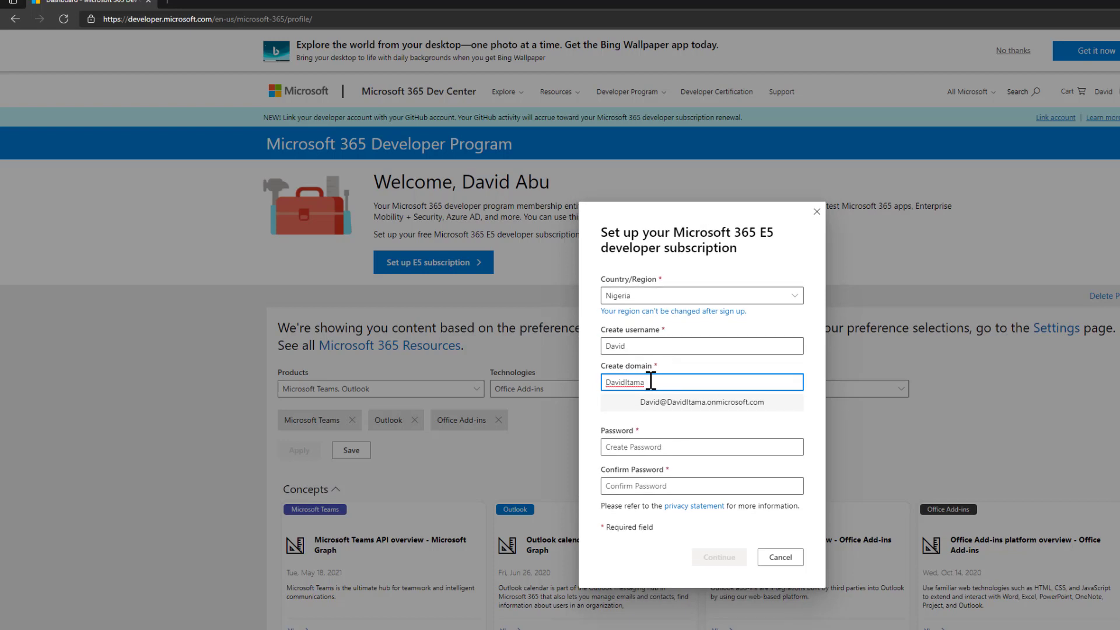
# Step: Enter the account password and confirm it in the second password field
pyautogui.click(626, 447)
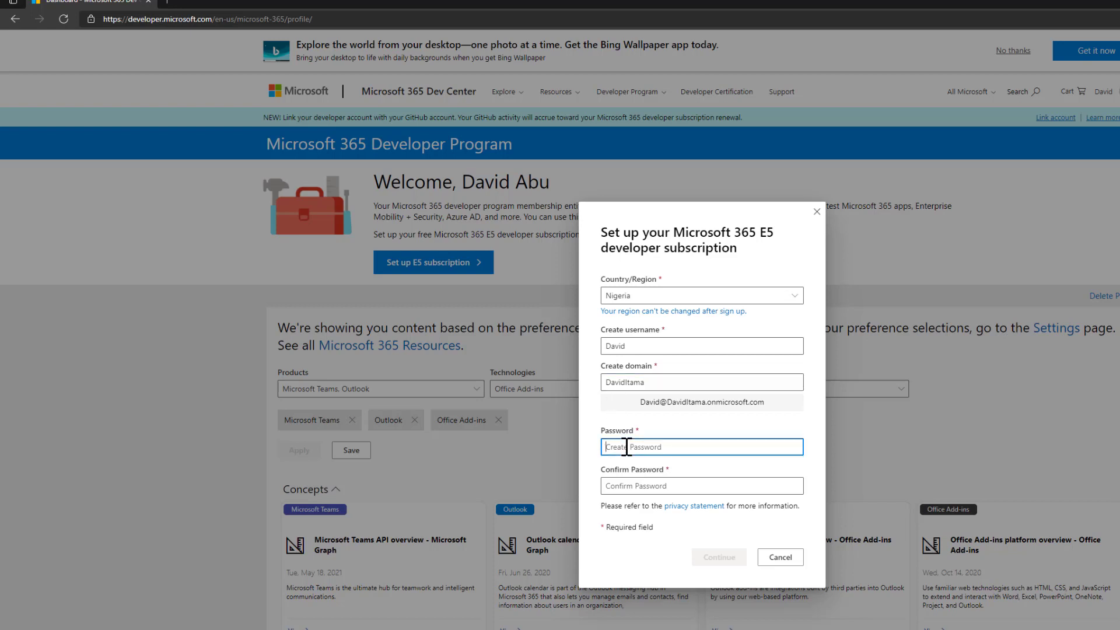
pyautogui.write('**********')
pyautogui.click(624, 488)
pyautogui.write('*******')
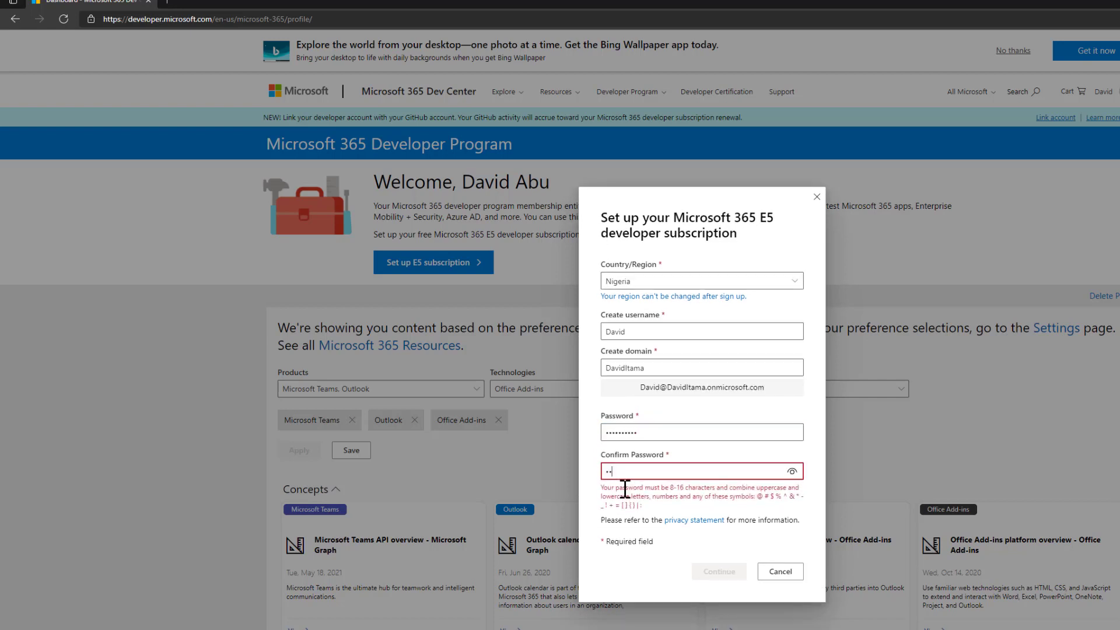
pyautogui.write('***')
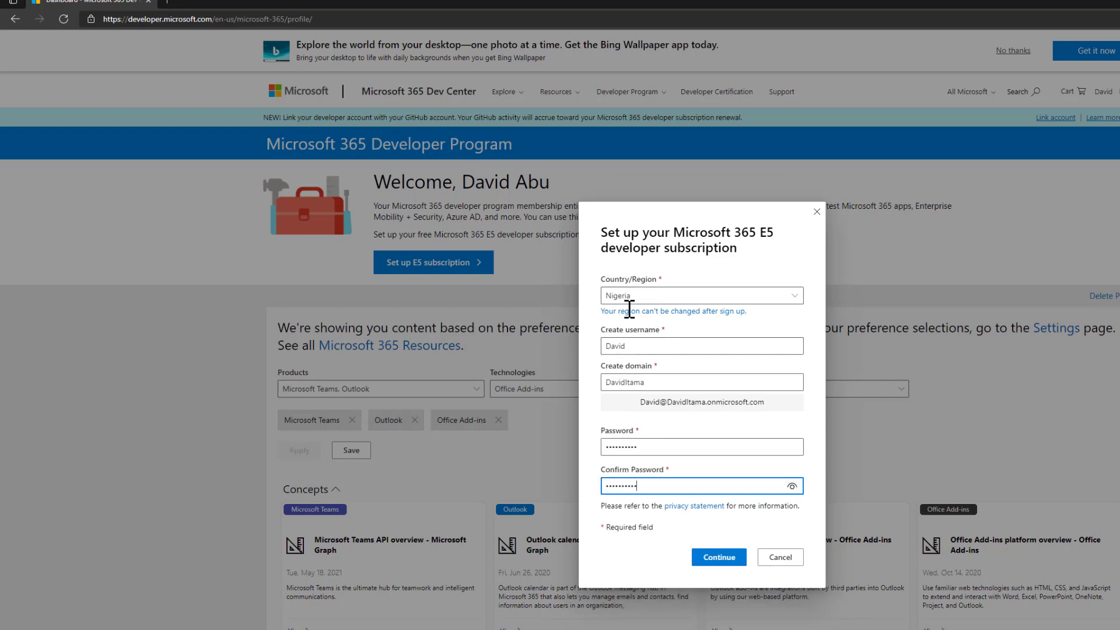
# Step: Submit the setup details and have a verification code texted to the saved phone number
pyautogui.click(721, 558)
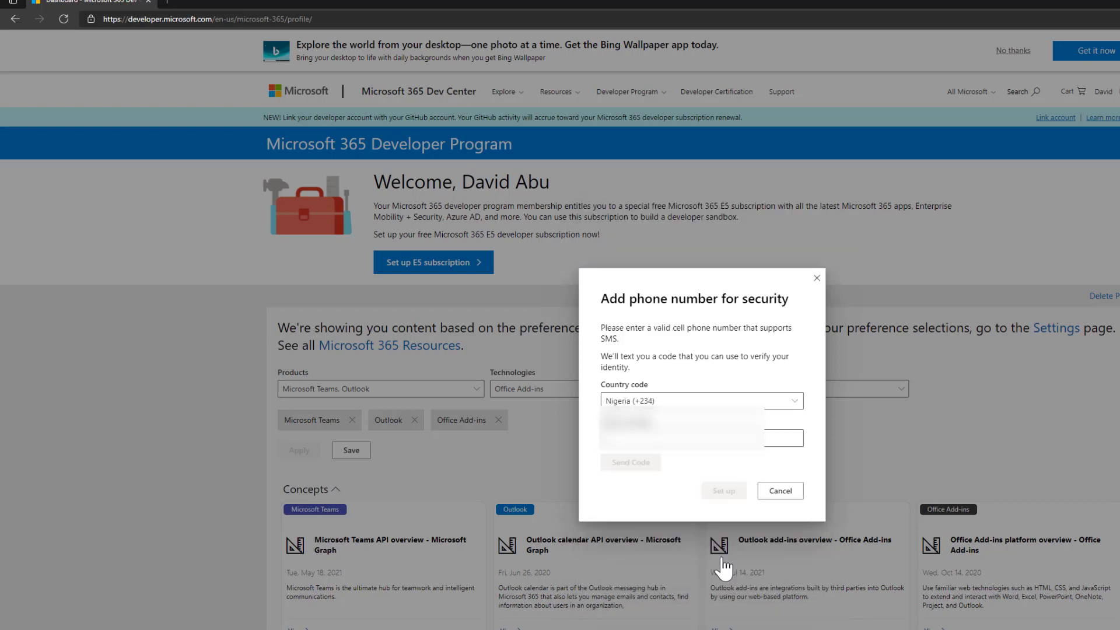
pyautogui.click(637, 441)
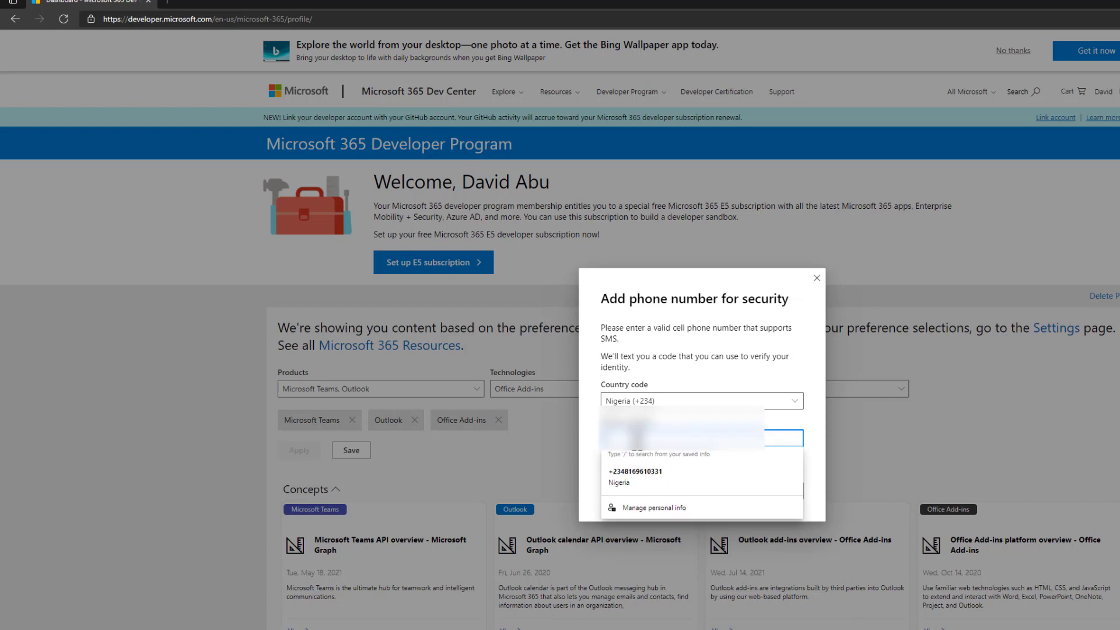
pyautogui.click(619, 467)
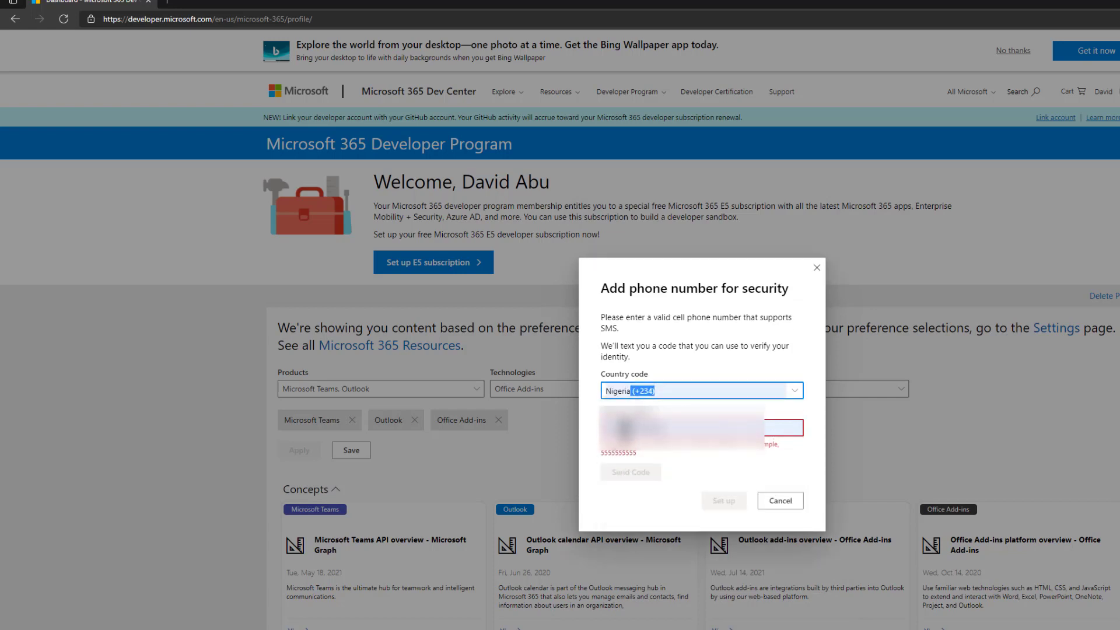
pyautogui.click(624, 428)
pyautogui.press('BackSpace')
pyautogui.press('BackSpace')
pyautogui.press('BackSpace')
pyautogui.press('BackSpace')
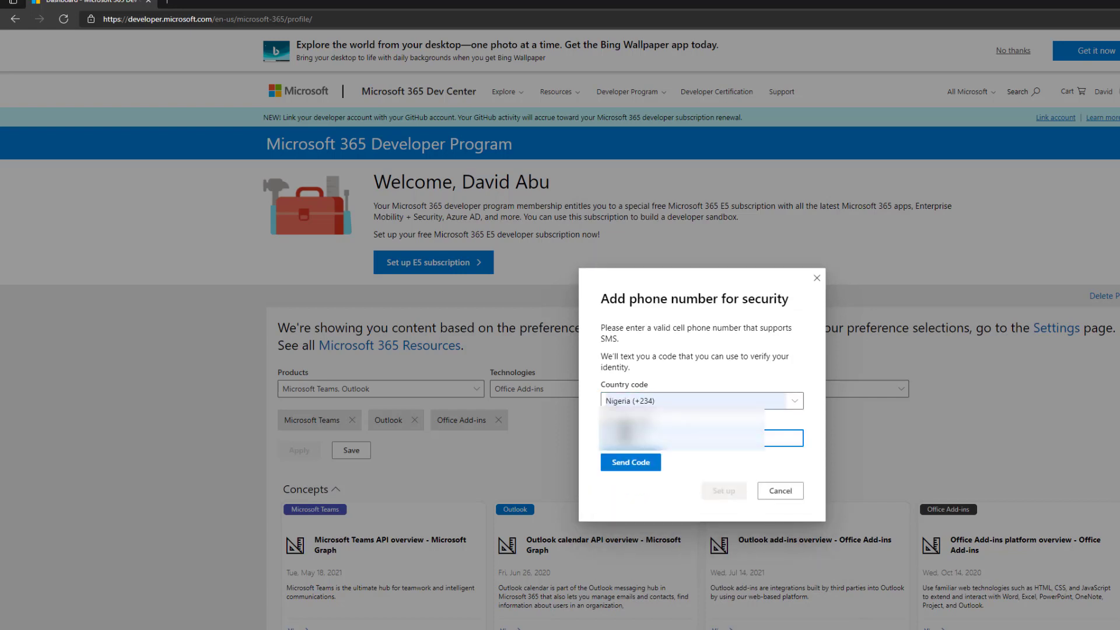
pyautogui.click(628, 464)
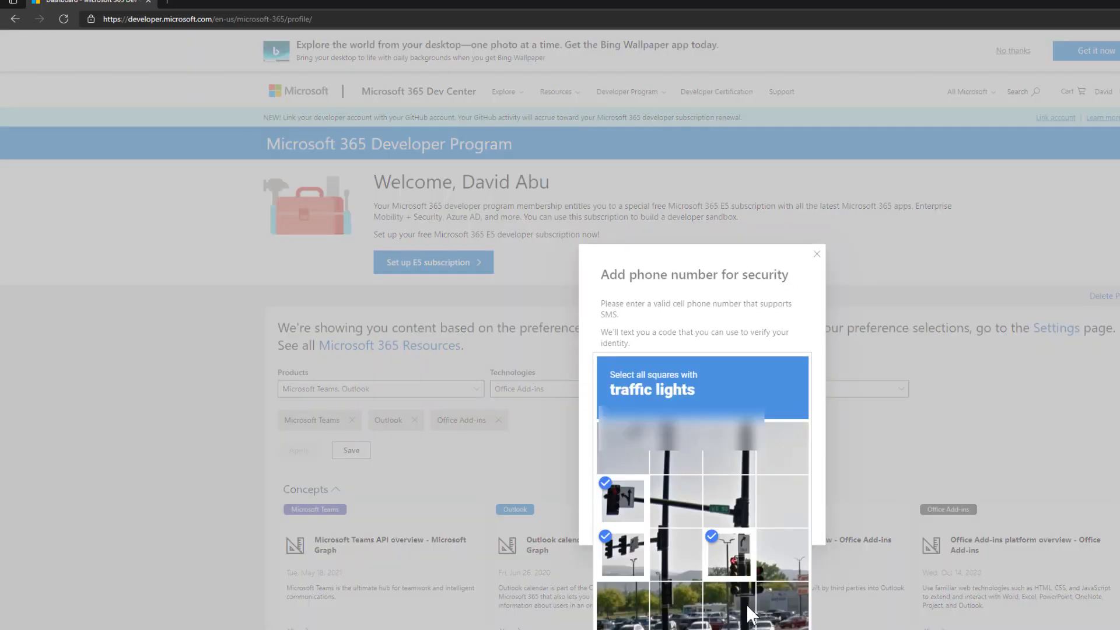
# Step: Pass the traffic-light picture check, enter the texted code and create the subscription
pyautogui.click(746, 604)
pyautogui.click(772, 571)
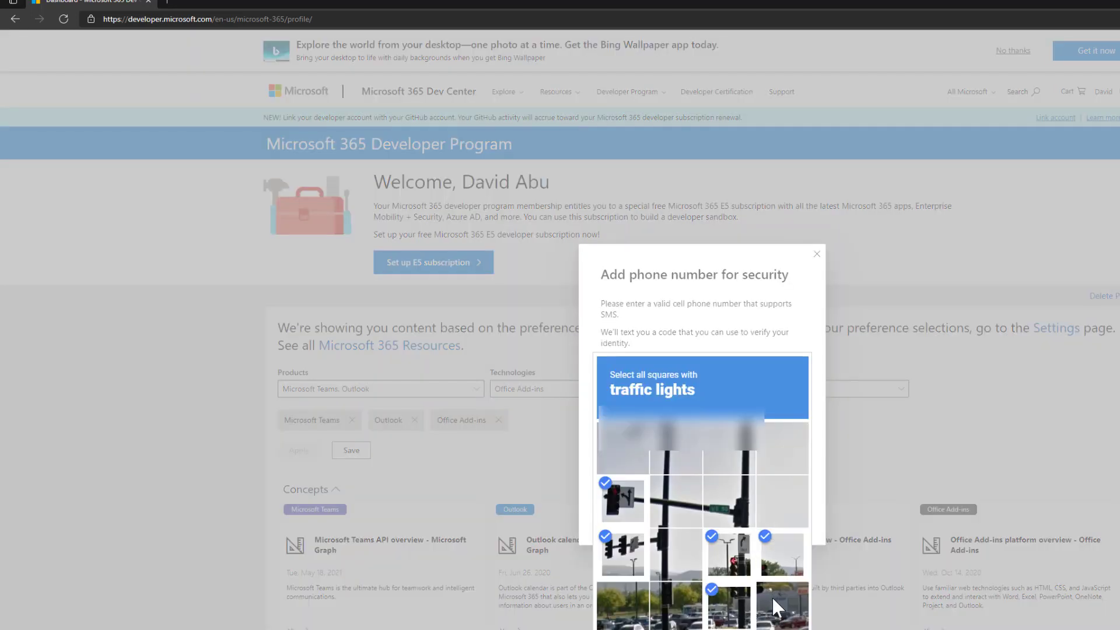
pyautogui.click(771, 596)
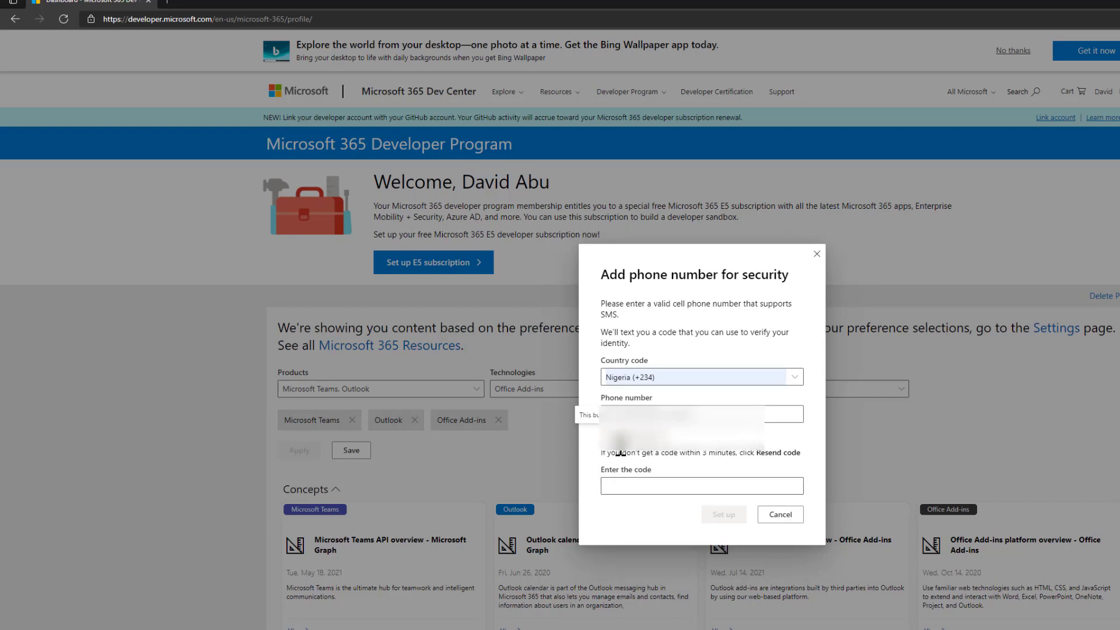
pyautogui.click(624, 484)
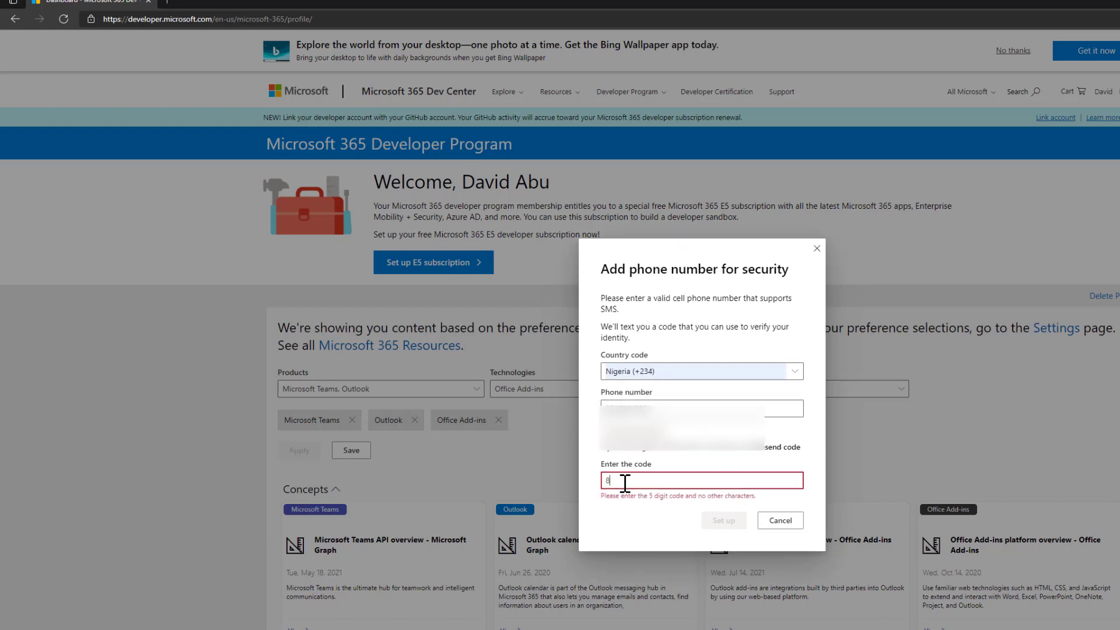
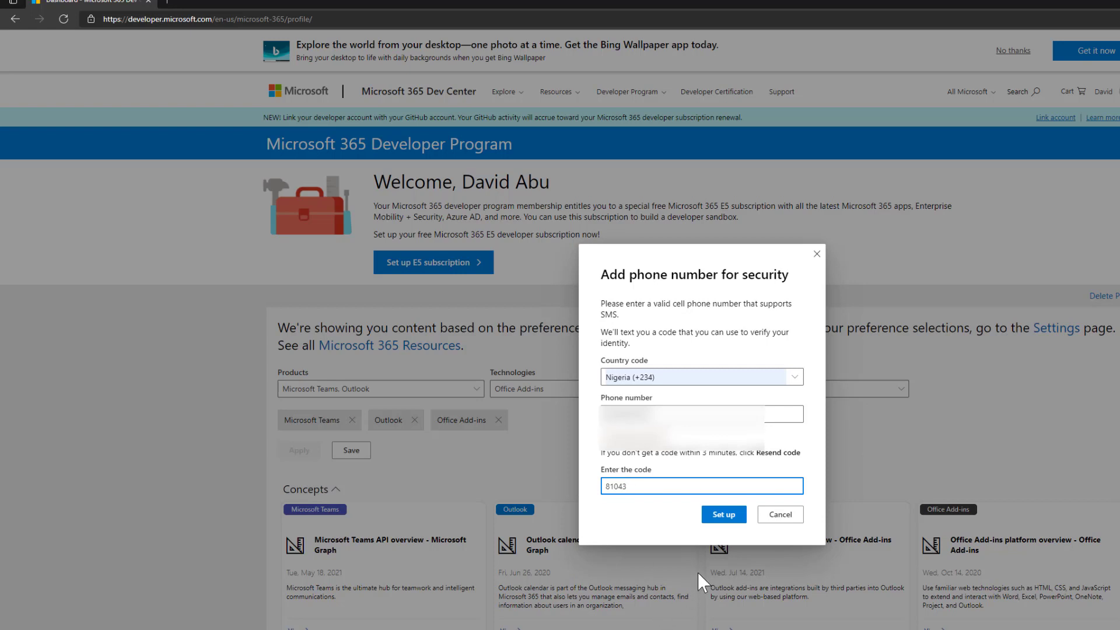
pyautogui.click(729, 519)
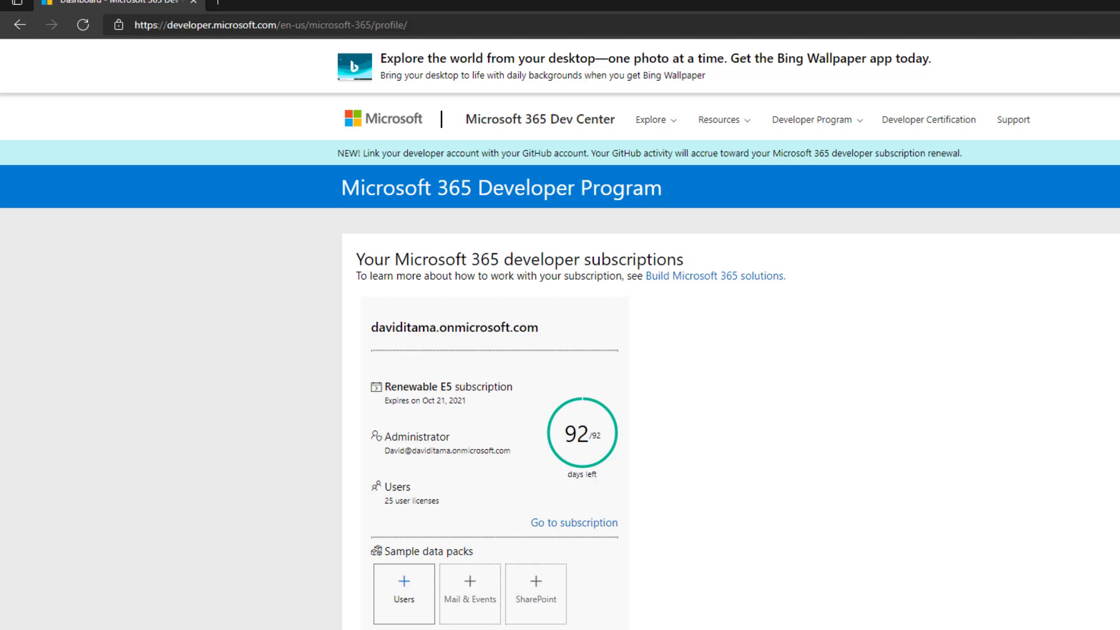
# Step: Go to the new subscription and sign in to its administrator account with the password
pyautogui.click(594, 527)
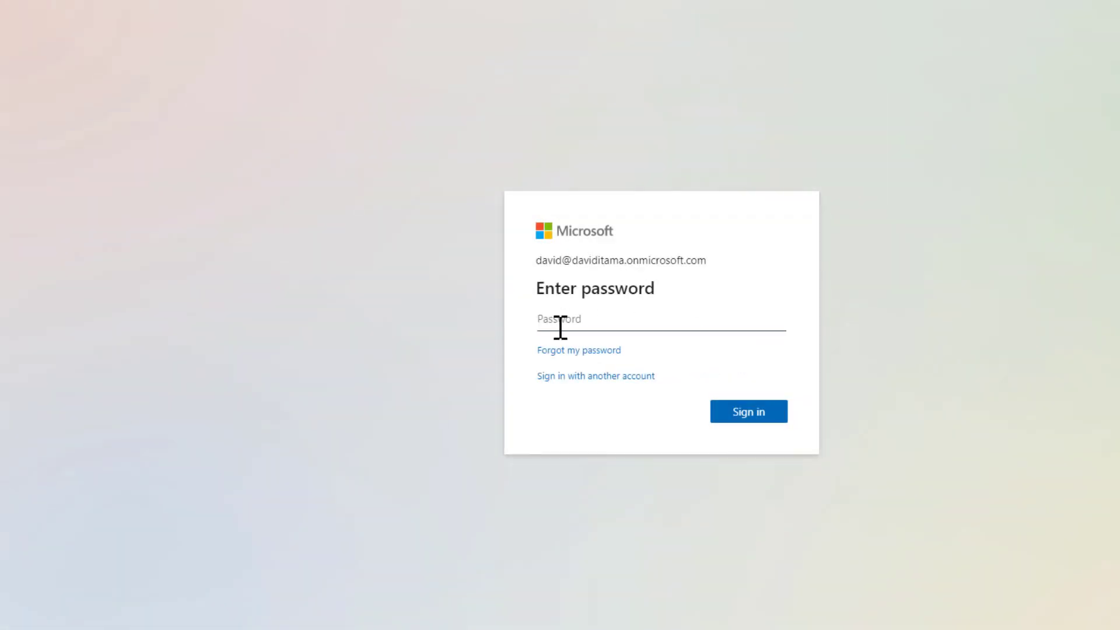
pyautogui.write('••••••••••')
pyautogui.click(748, 413)
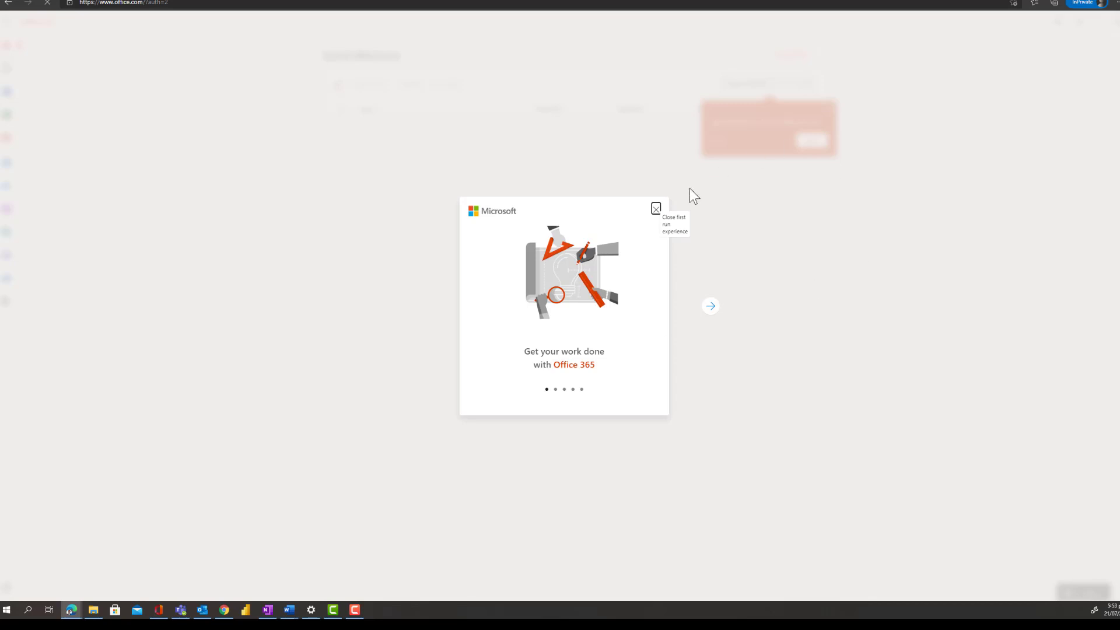
# Step: Close the Office 365 first-run tour and show the All apps page
pyautogui.click(655, 209)
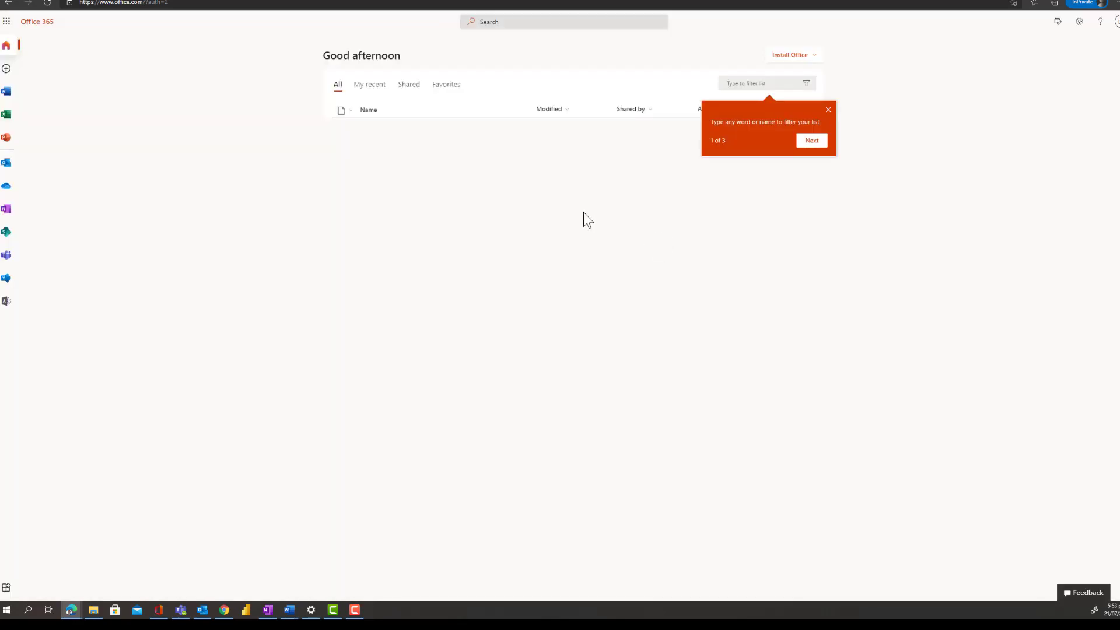
pyautogui.click(6, 589)
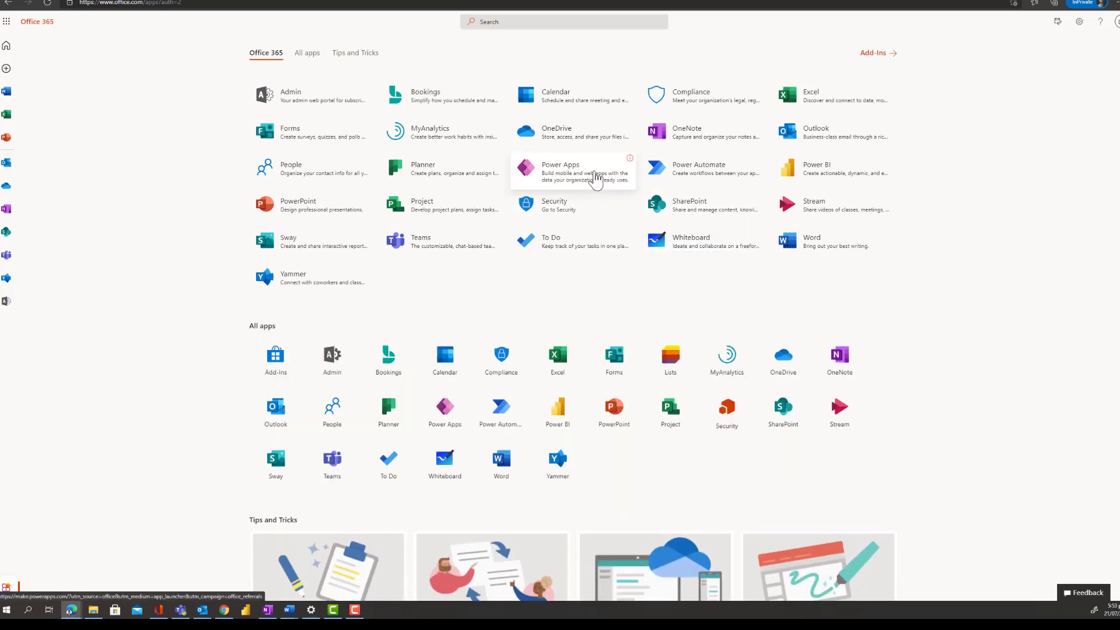
# Step: Launch Power Apps from the Office 365 apps list
pyautogui.click(596, 178)
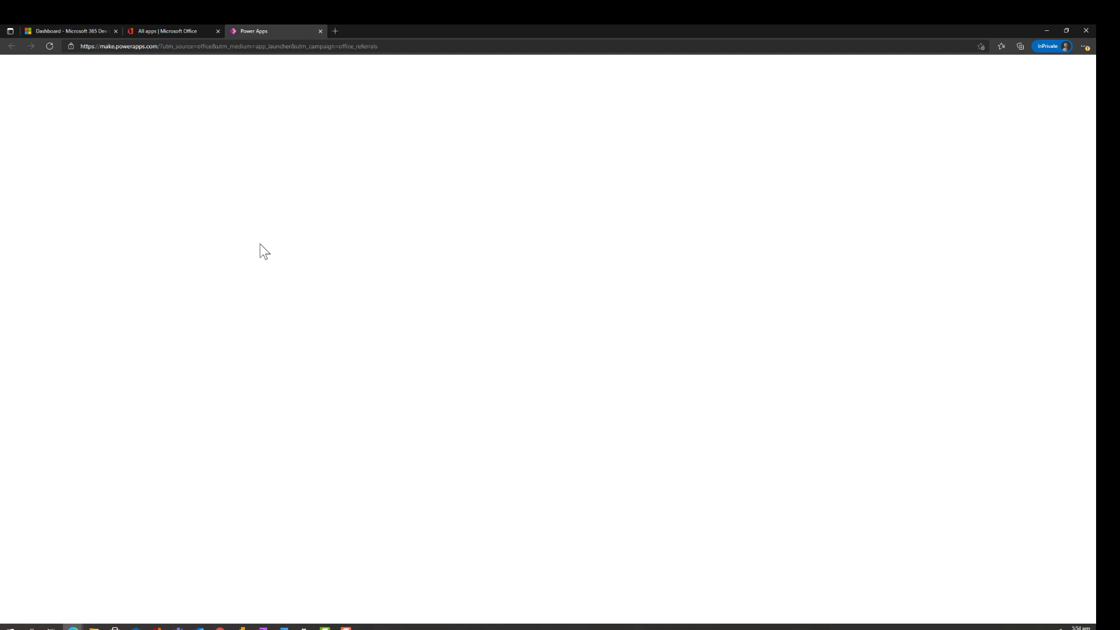
# Step: Glance at the Office apps page and the still-blank Power Apps page, then open a new tab
pyautogui.click(185, 31)
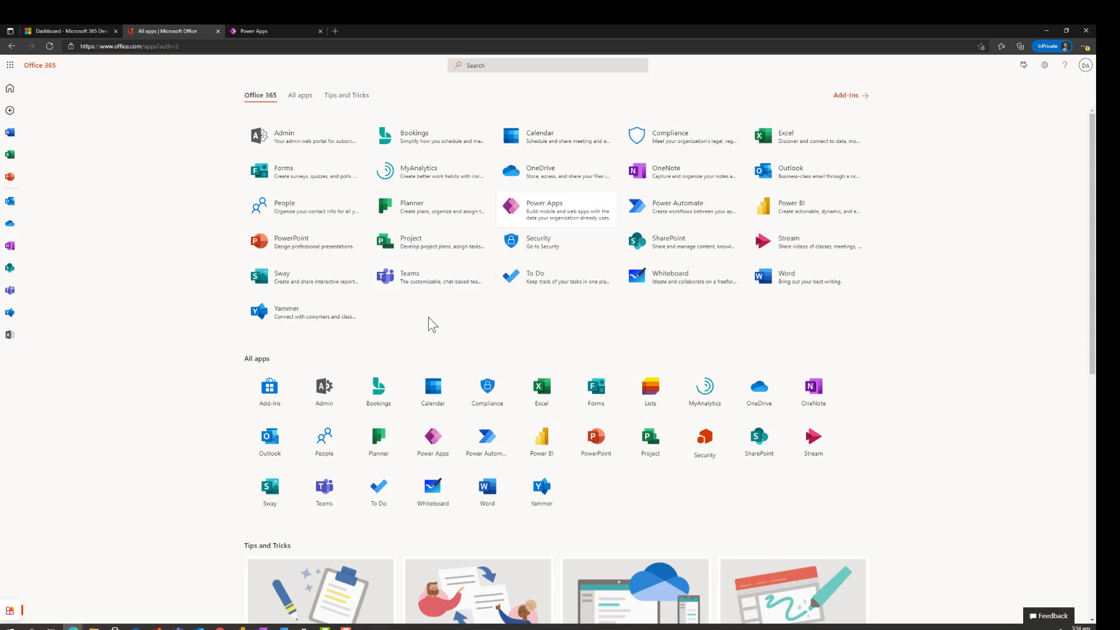
pyautogui.click(298, 33)
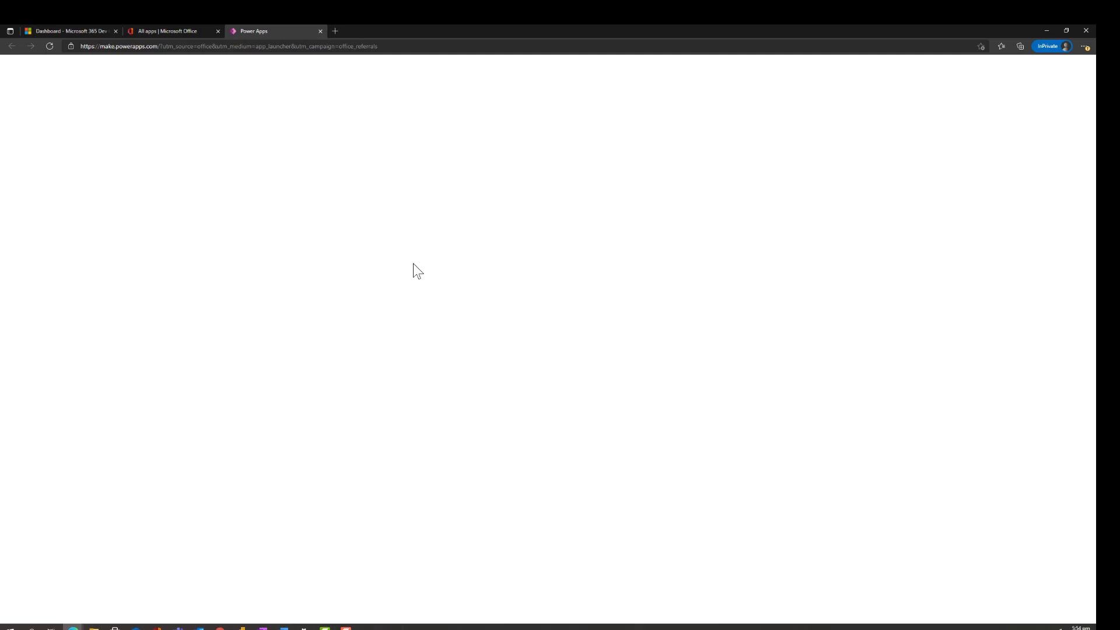
pyautogui.click(336, 31)
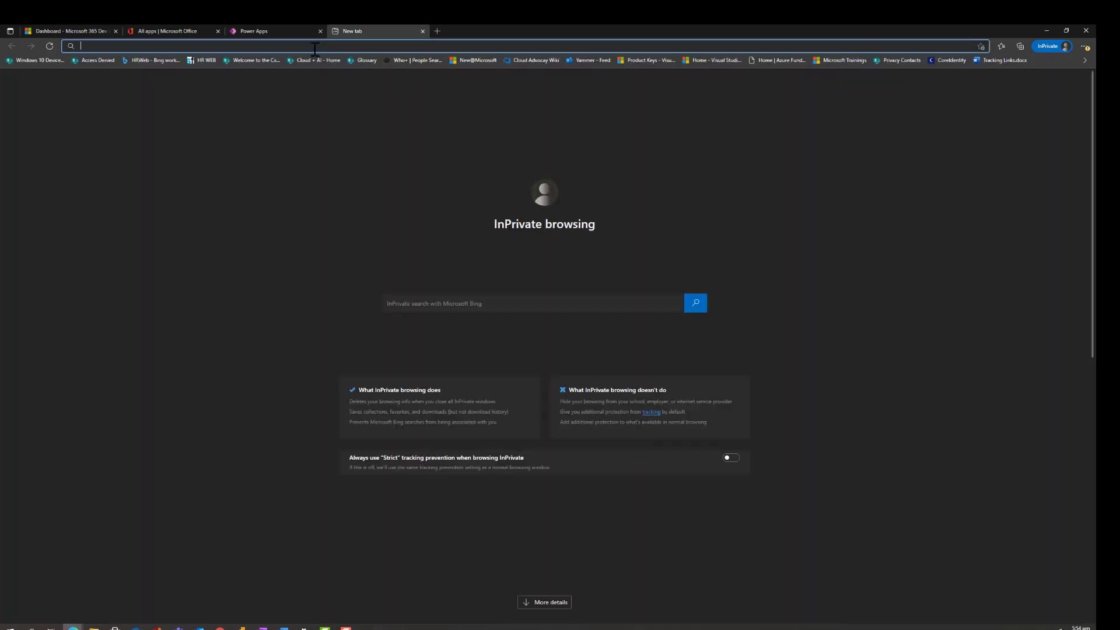
# Step: Paste the Developer Plan URL and scroll through what the free plan offers
pyautogui.write('https://aka.ms/PACommPlan')
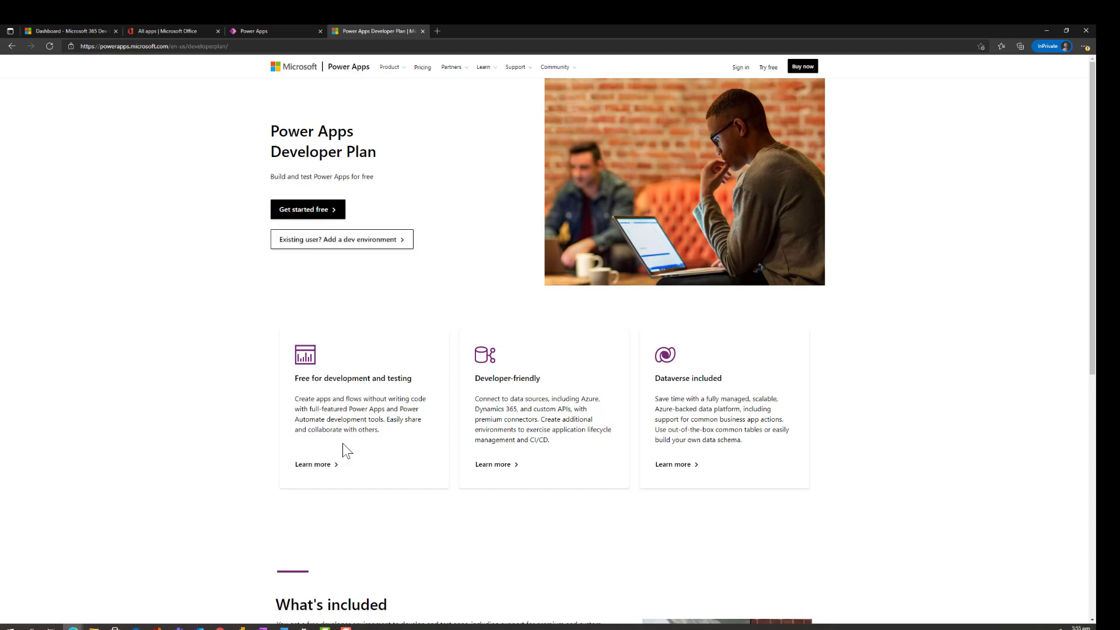
pyautogui.scroll(-6, 341, 450)
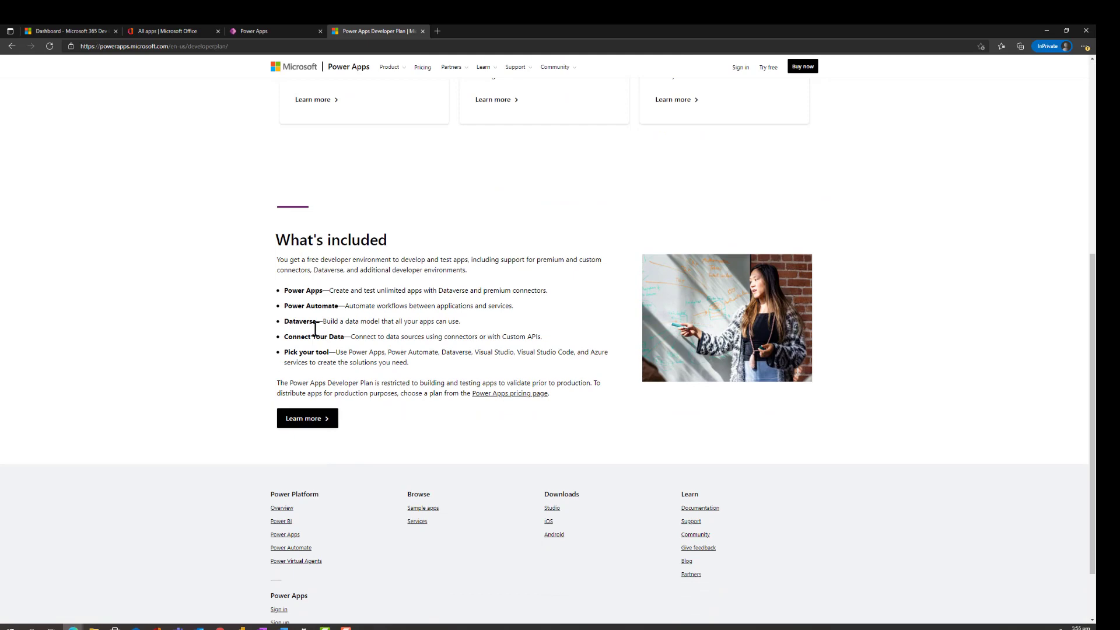
pyautogui.scroll(-1, 319, 402)
pyautogui.scroll(6, 318, 402)
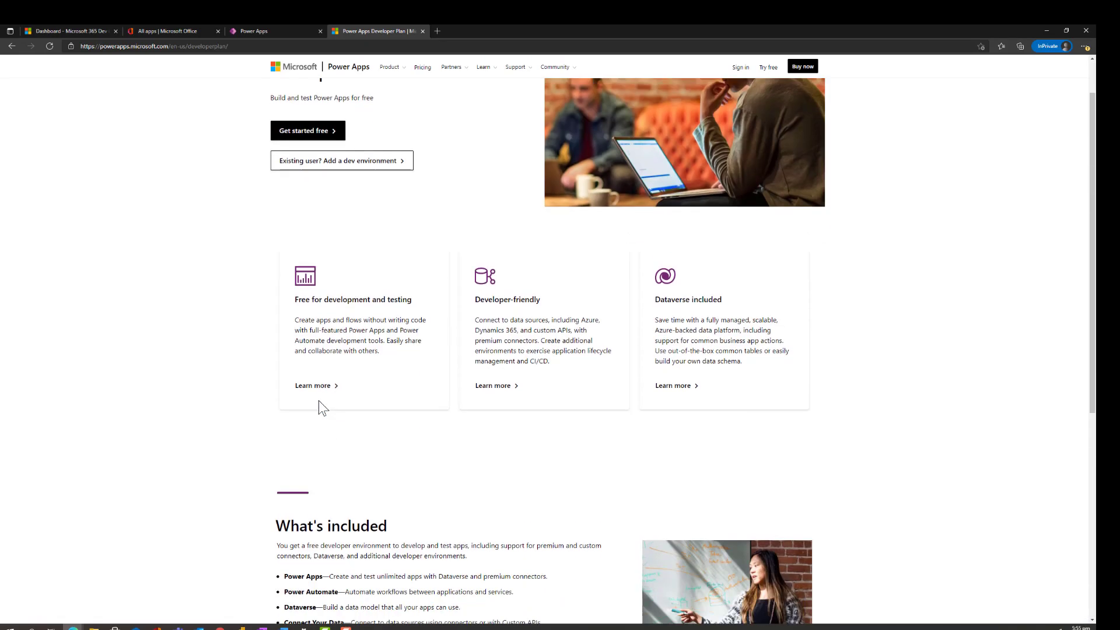
pyautogui.scroll(1, 319, 401)
pyautogui.scroll(-3, 319, 401)
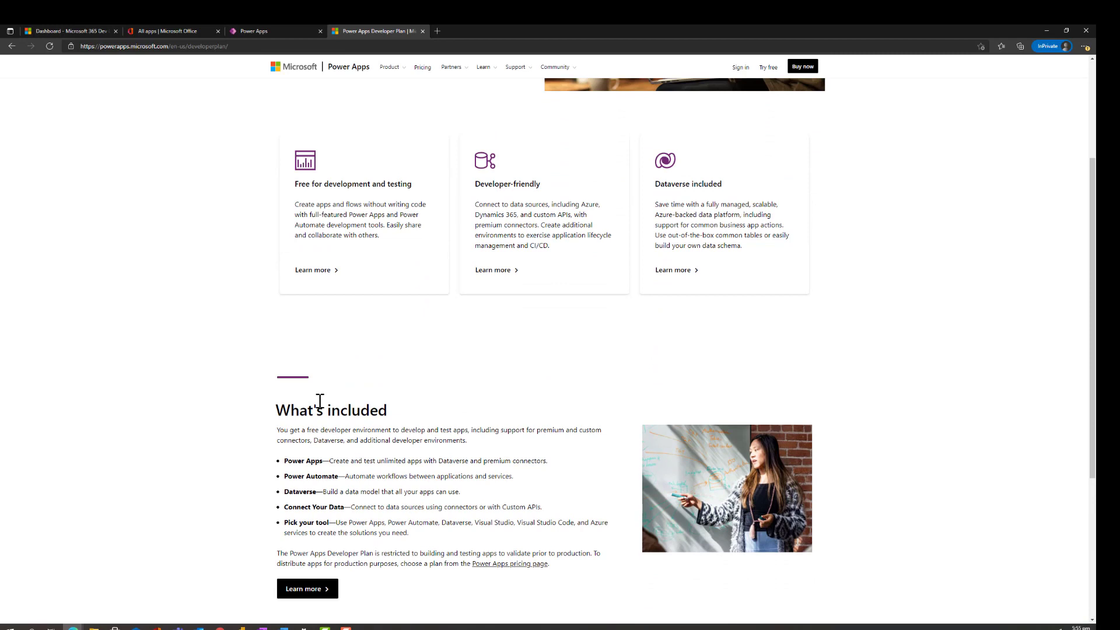
pyautogui.scroll(3, 319, 401)
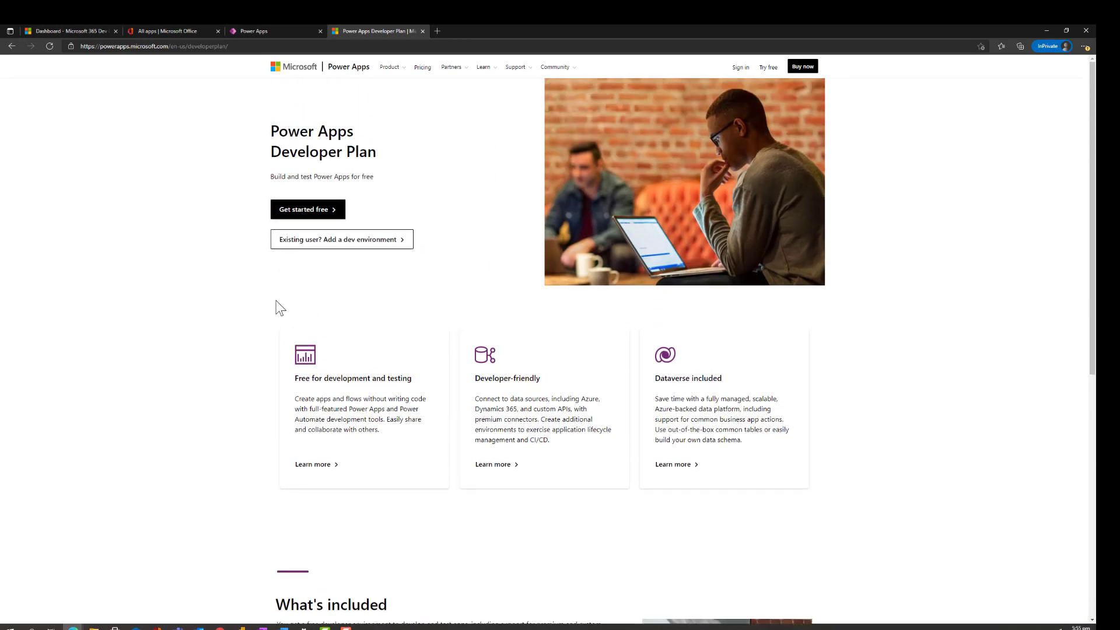
# Step: Start the free Developer Plan signup and reload the disconnected Power Apps page
pyautogui.click(302, 211)
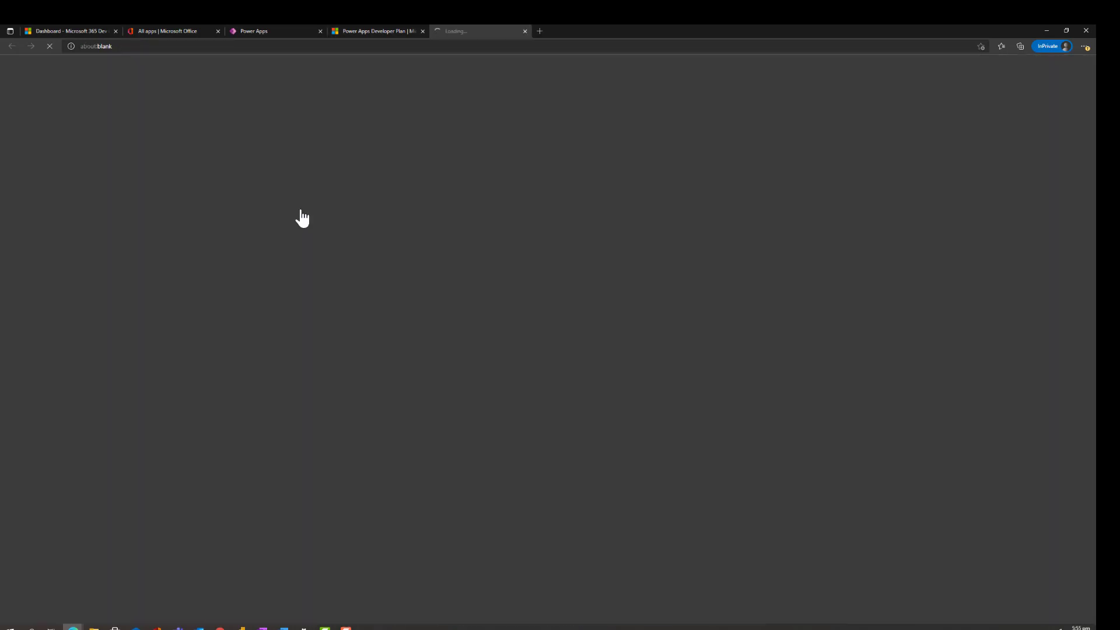
pyautogui.click(263, 28)
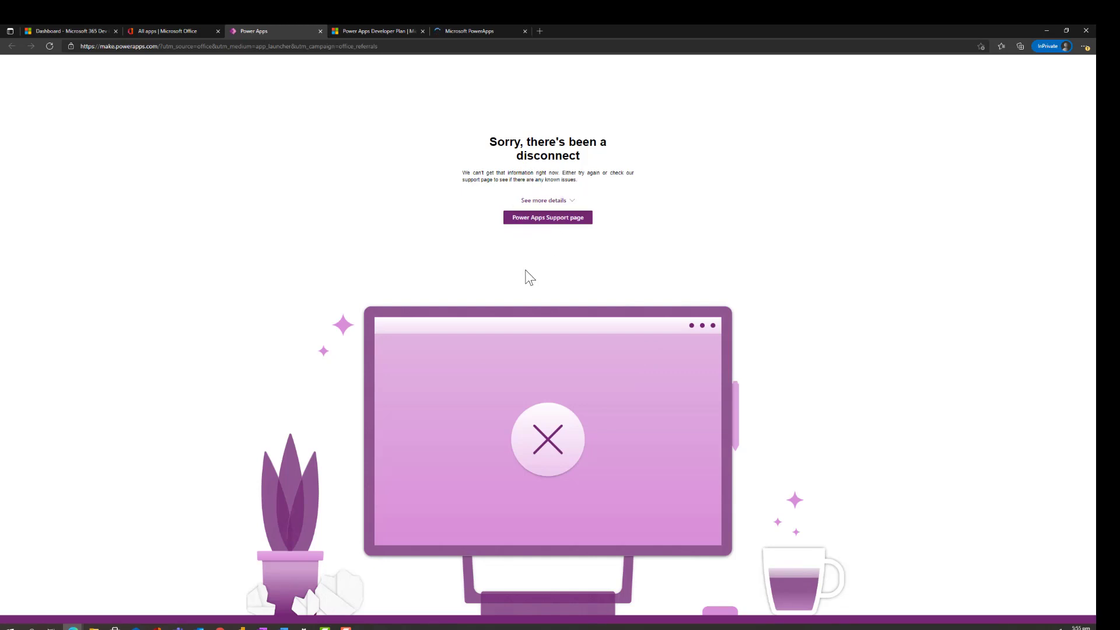
pyautogui.click(273, 47)
pyautogui.press('Return')
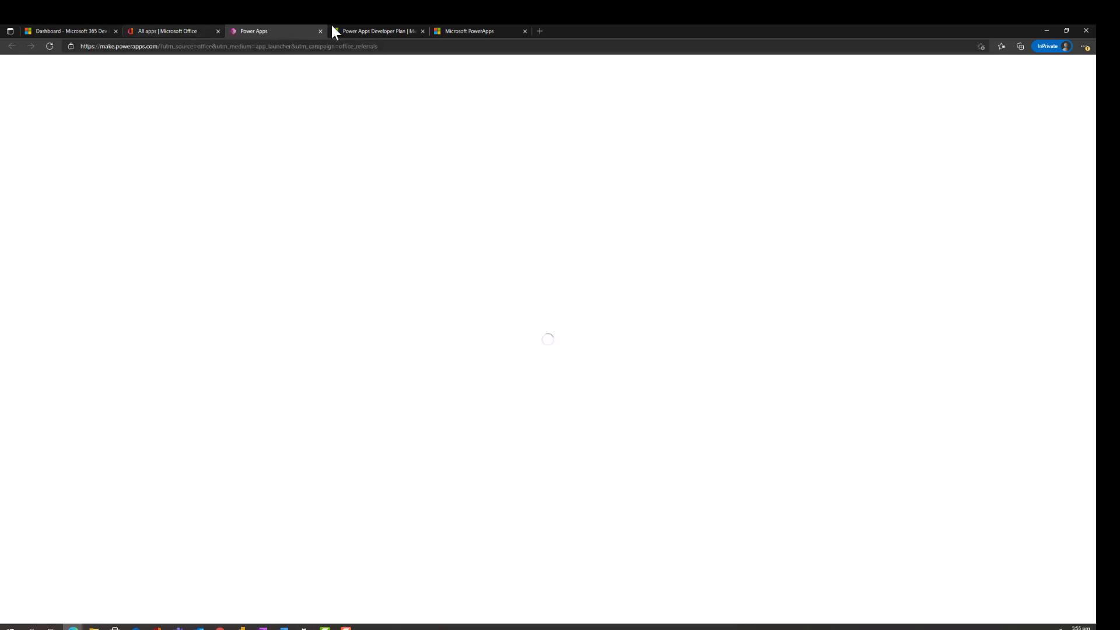
# Step: Enter the work e-mail address on the PowerApps signup page
pyautogui.click(466, 31)
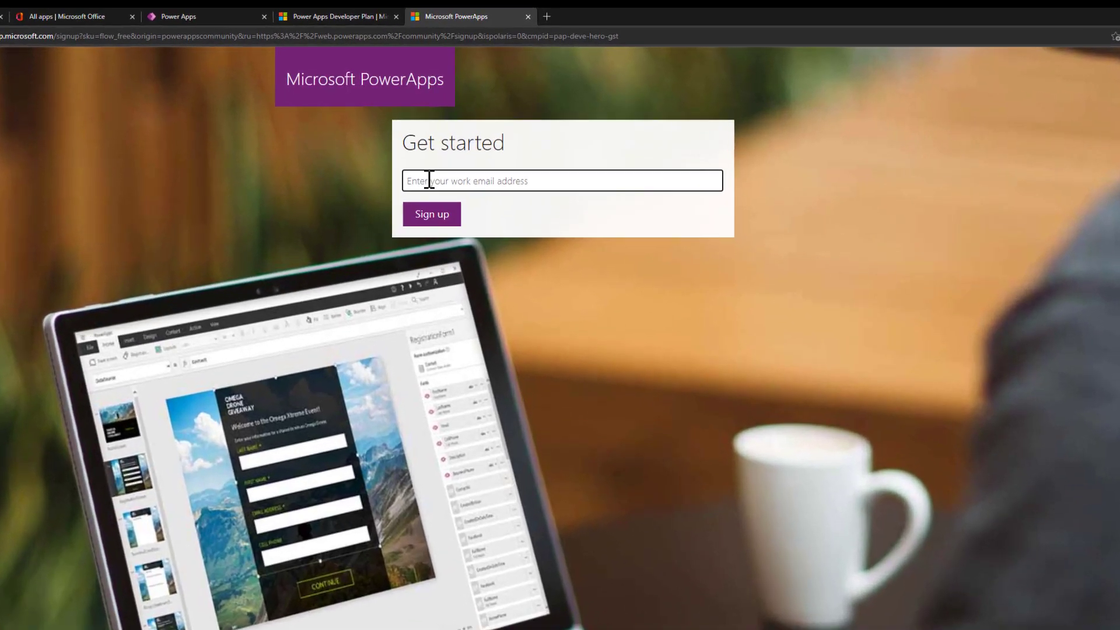
pyautogui.click(448, 158)
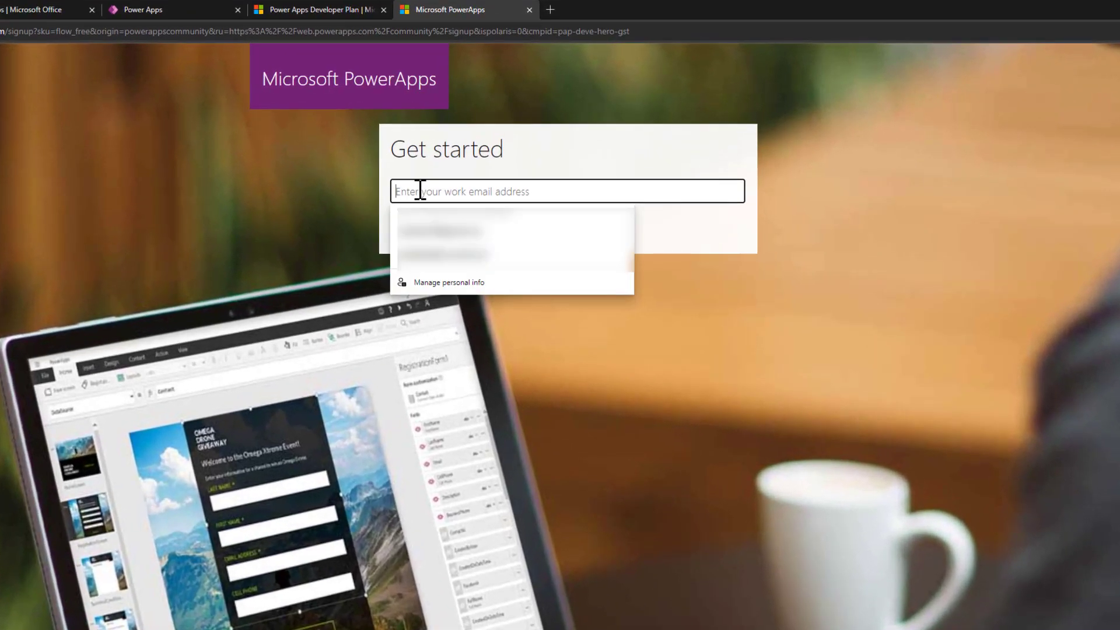
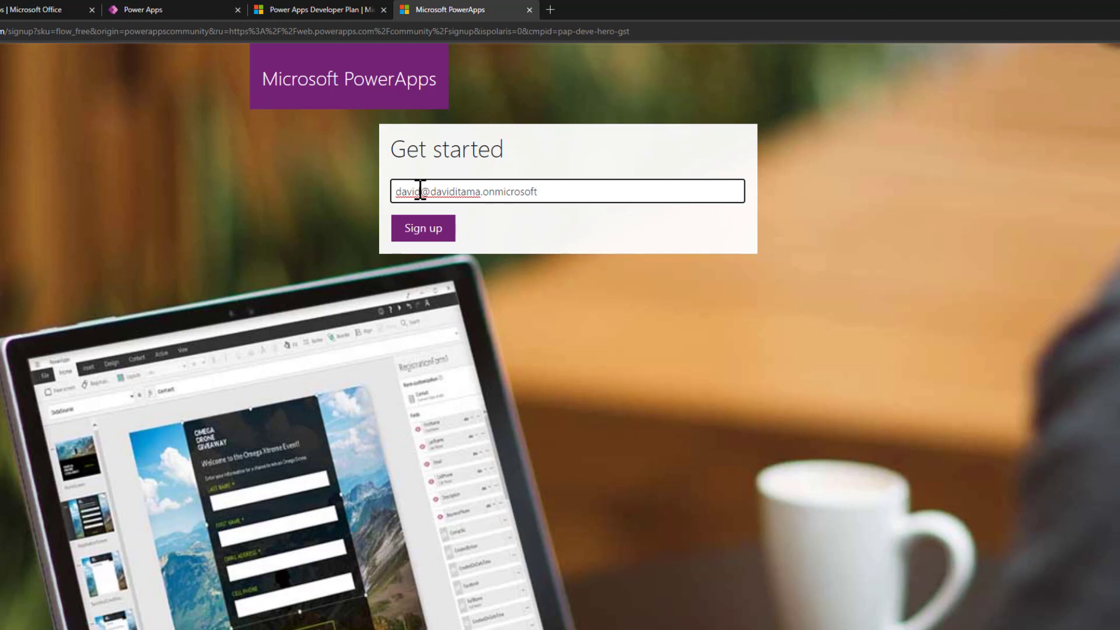
# Step: Finish the three-page Power Apps welcome tour and return to the Office 365 apps page
pyautogui.click(165, 9)
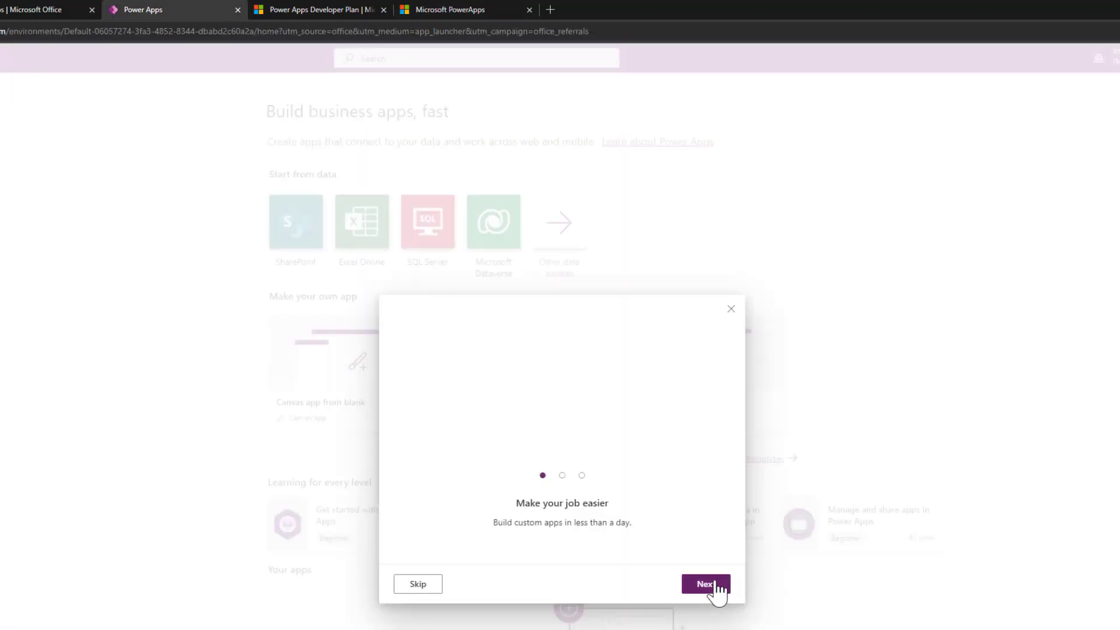
pyautogui.click(718, 590)
pyautogui.click(716, 585)
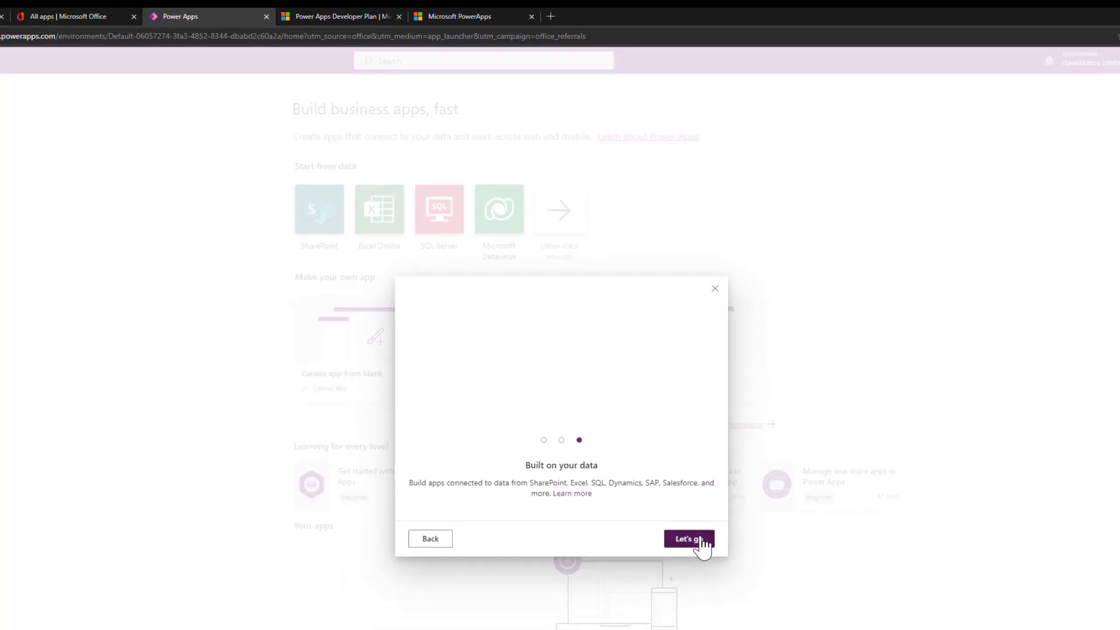
pyautogui.click(716, 586)
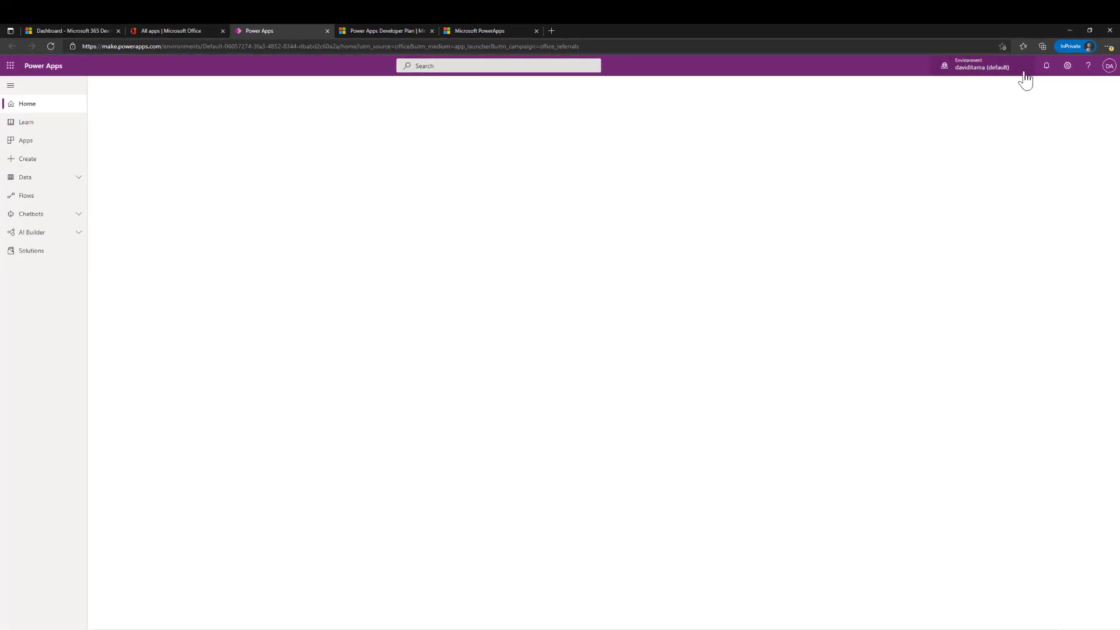
pyautogui.click(172, 31)
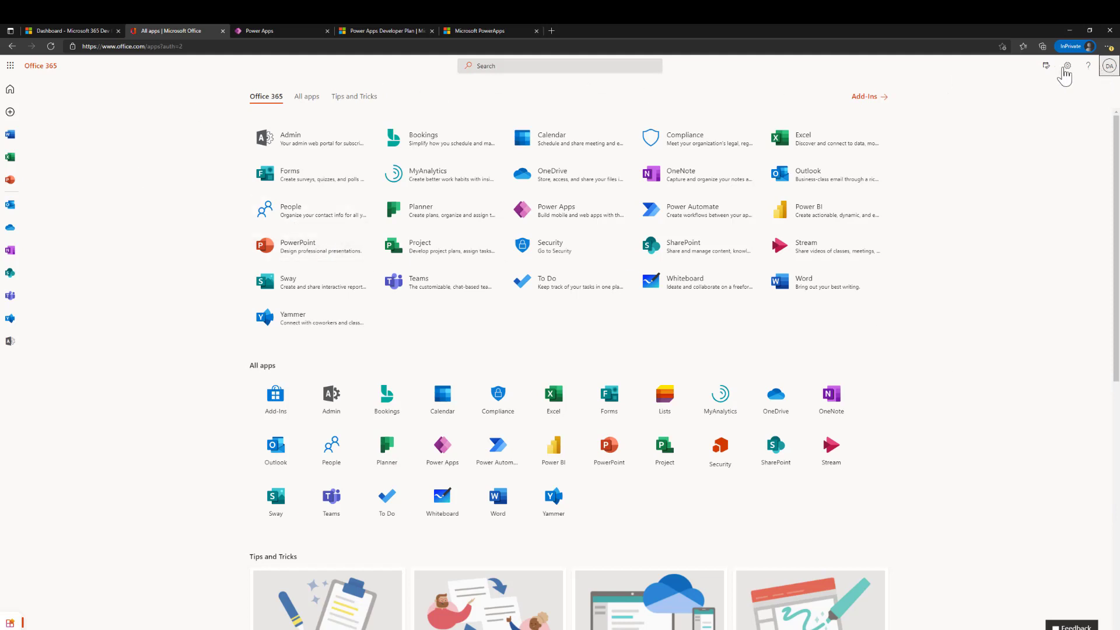
# Step: Check the signed-in account via the Office 365 avatar, then return to the PowerApps signup page
pyautogui.click(1063, 68)
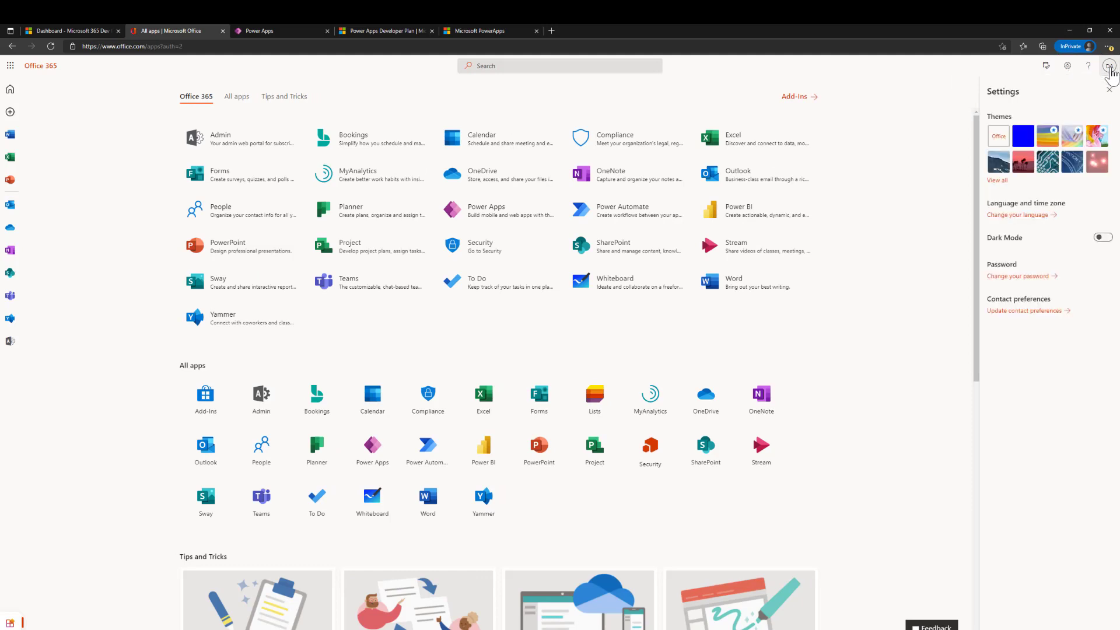
pyautogui.click(1109, 66)
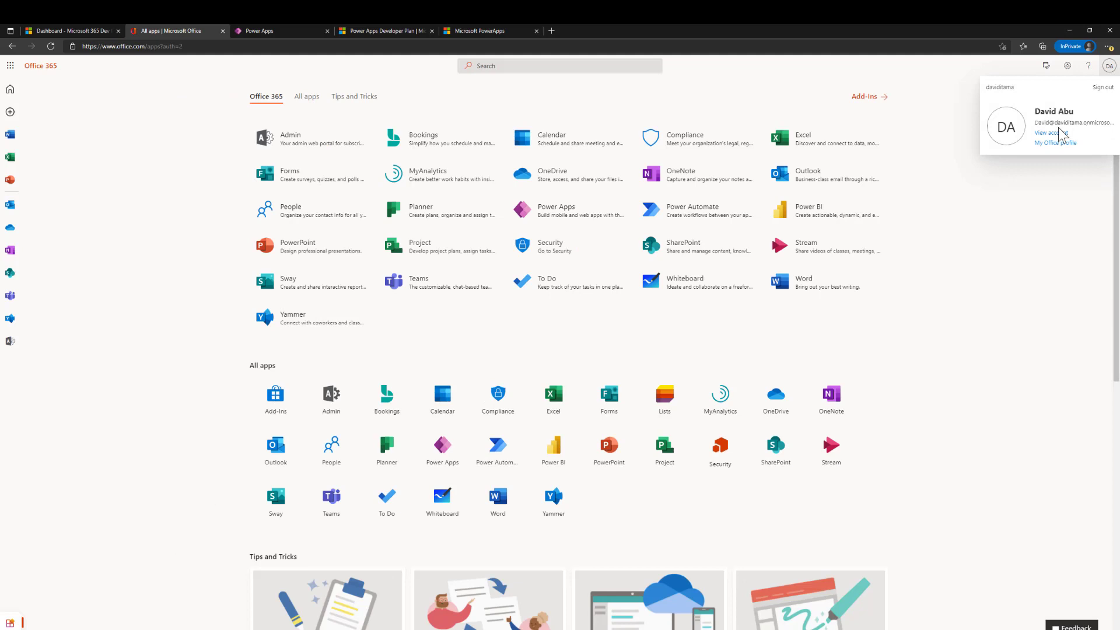
pyautogui.click(478, 34)
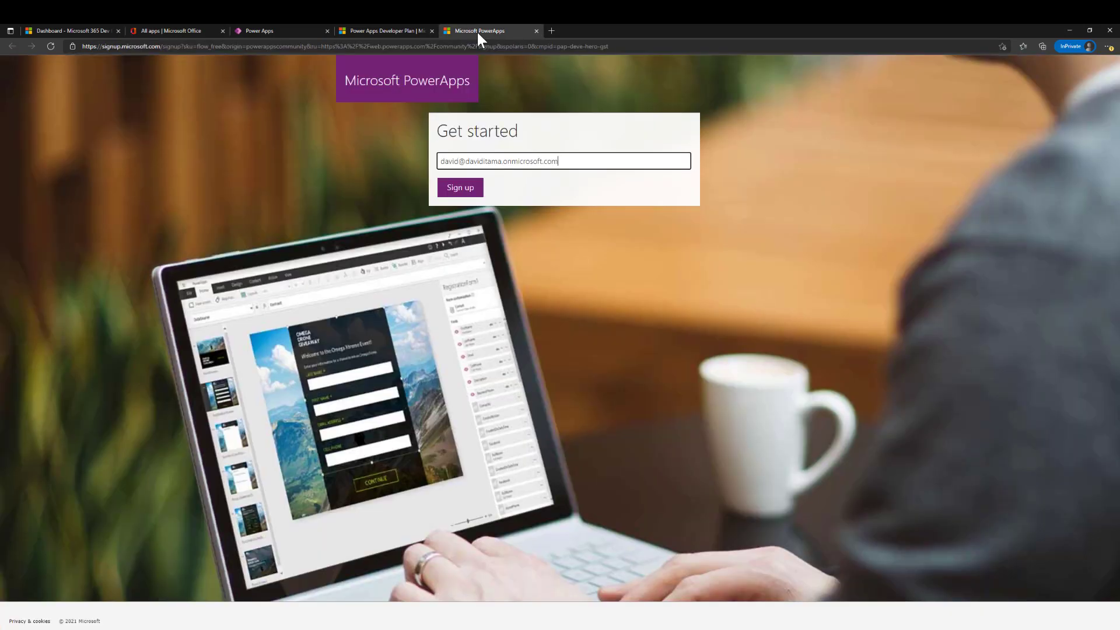
# Step: Submit the signup with the work e-mail, sign in with the existing account, and view Power Apps home
pyautogui.click(458, 189)
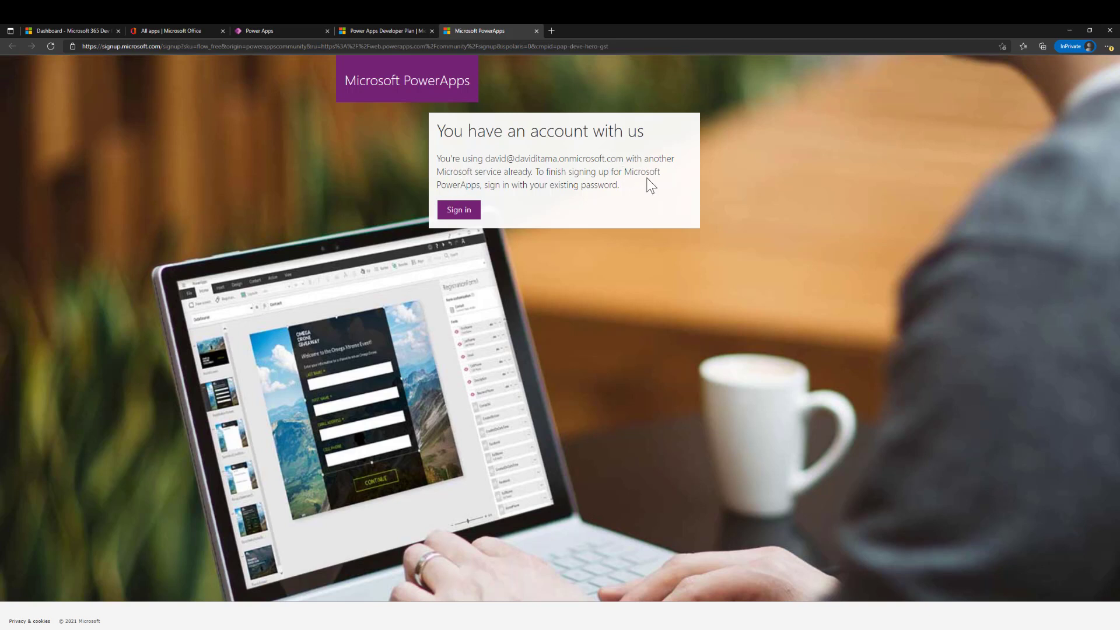
pyautogui.click(460, 213)
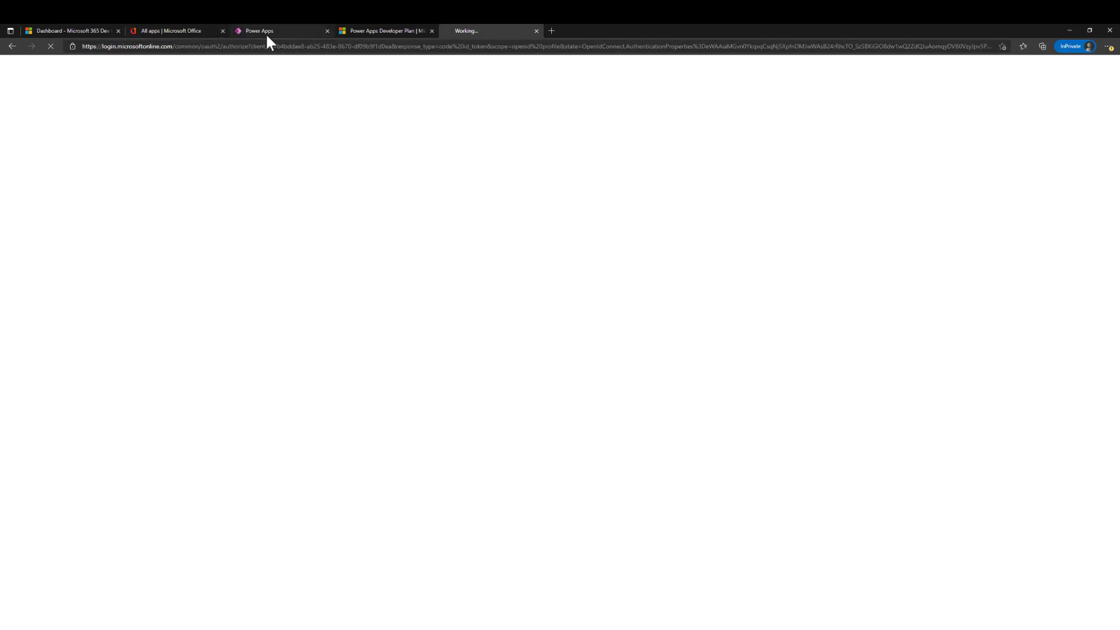
pyautogui.click(267, 36)
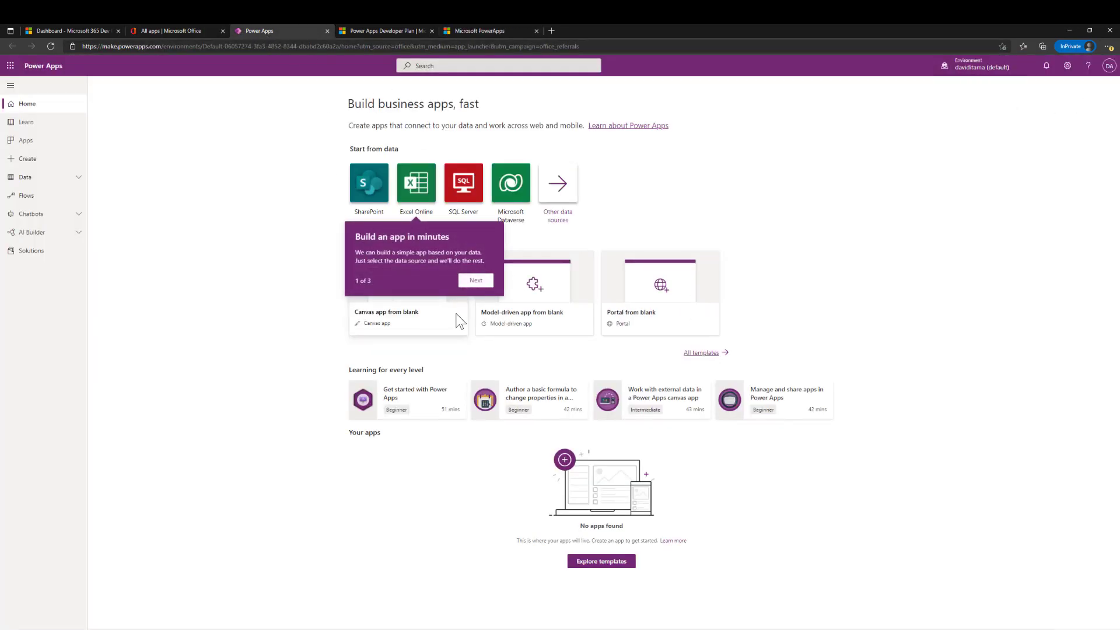
# Step: Step through the welcome tips, close the tour, and open Data > Tables
pyautogui.click(475, 280)
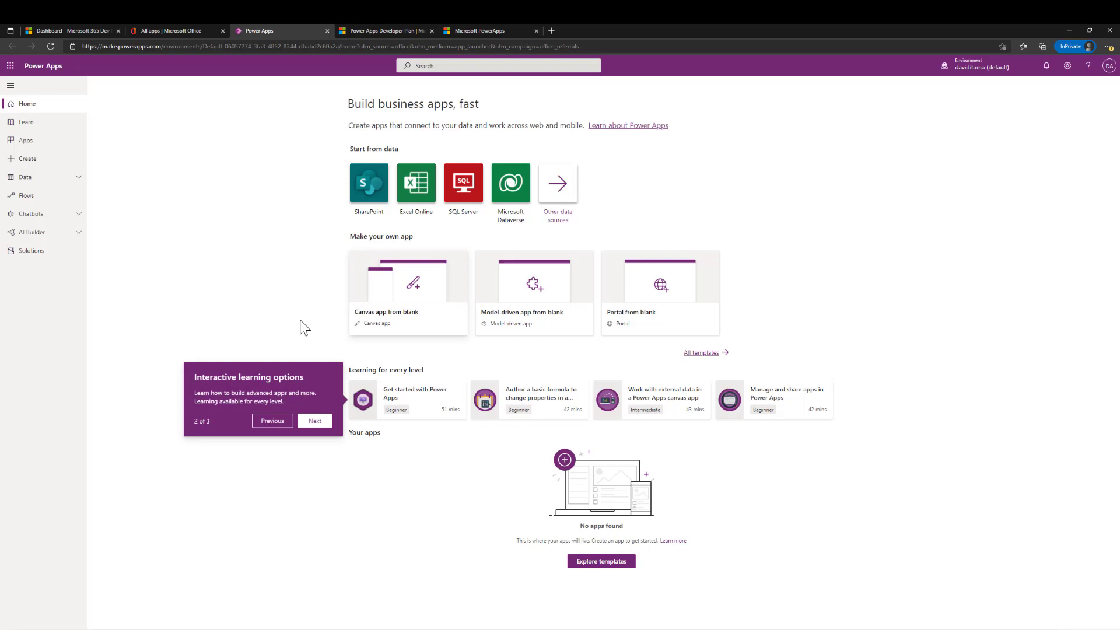
pyautogui.click(314, 420)
pyautogui.click(224, 163)
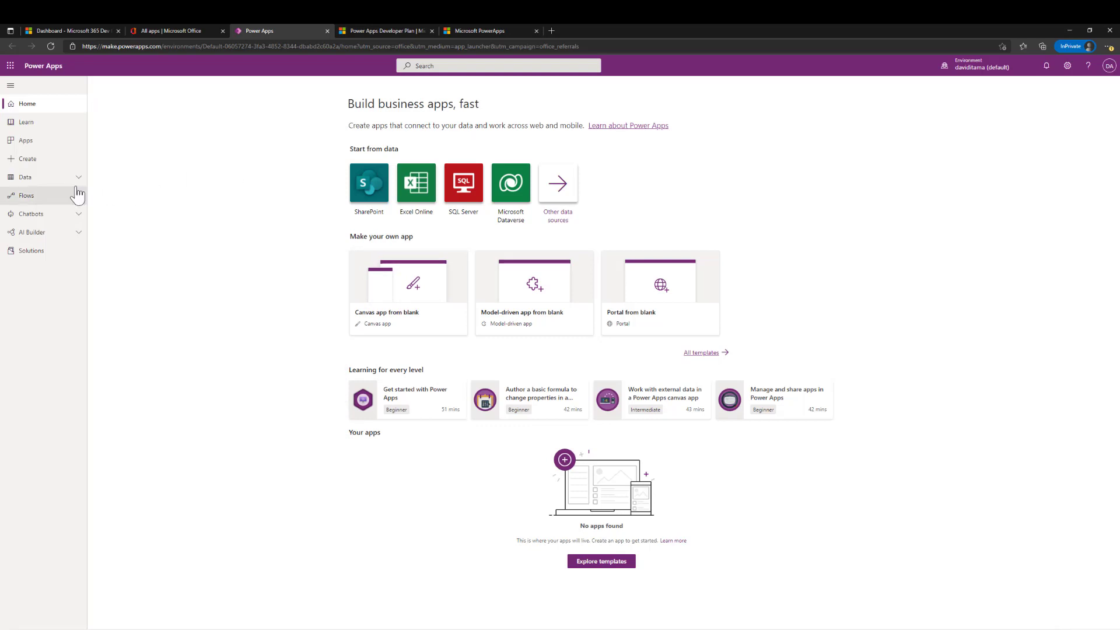
pyautogui.click(79, 177)
pyautogui.click(26, 200)
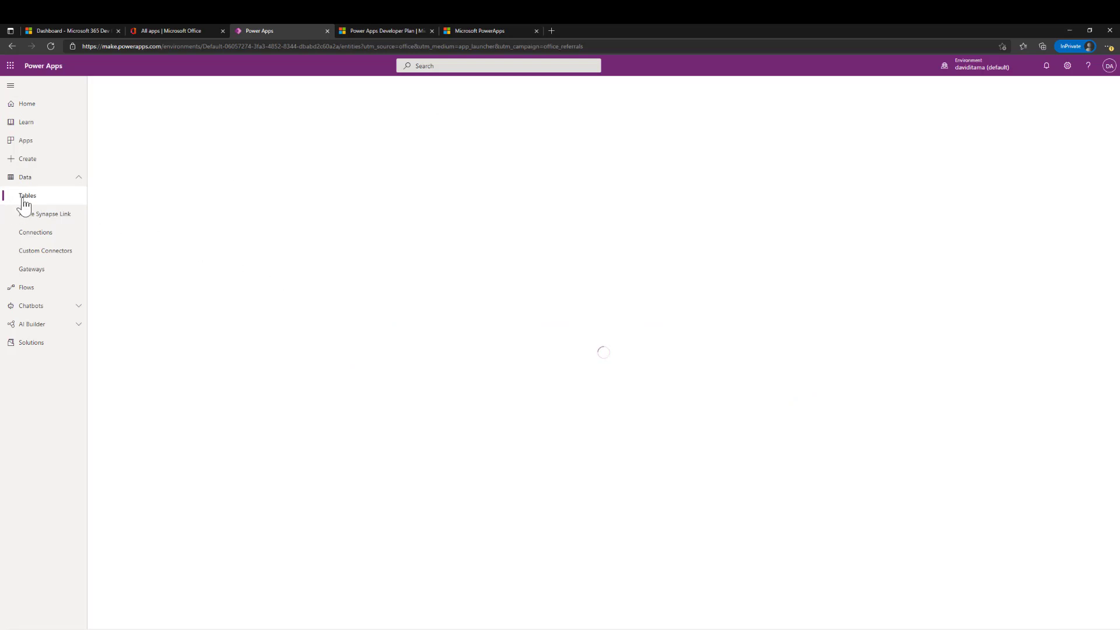
# Step: Tick the consent checkbox on the 'Almost there' signup page and click Start
pyautogui.click(489, 31)
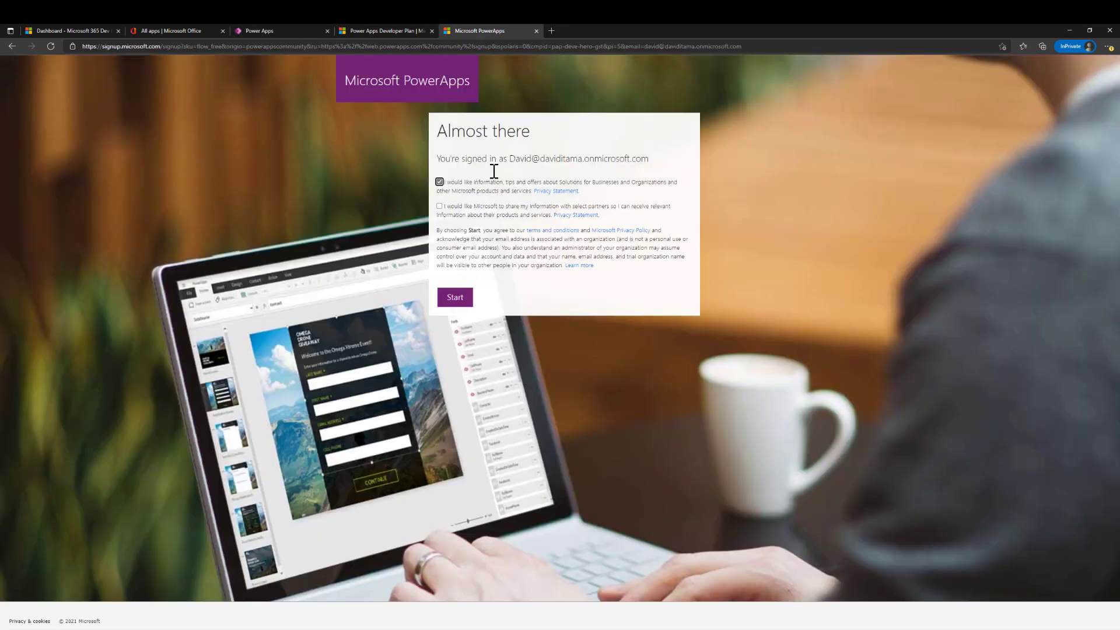
pyautogui.click(439, 206)
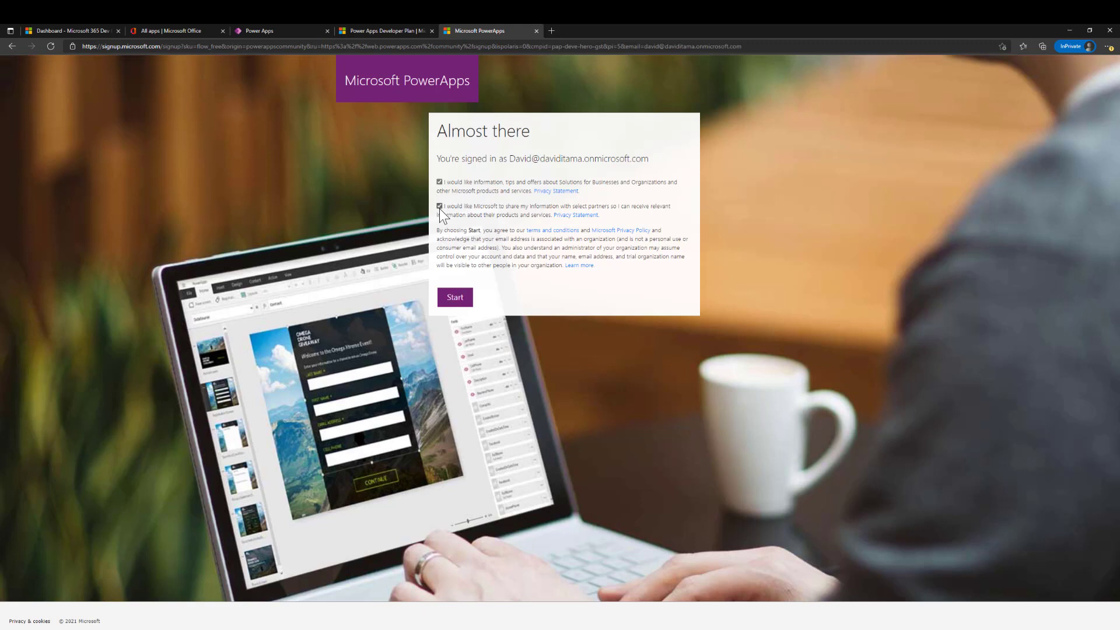
pyautogui.click(455, 298)
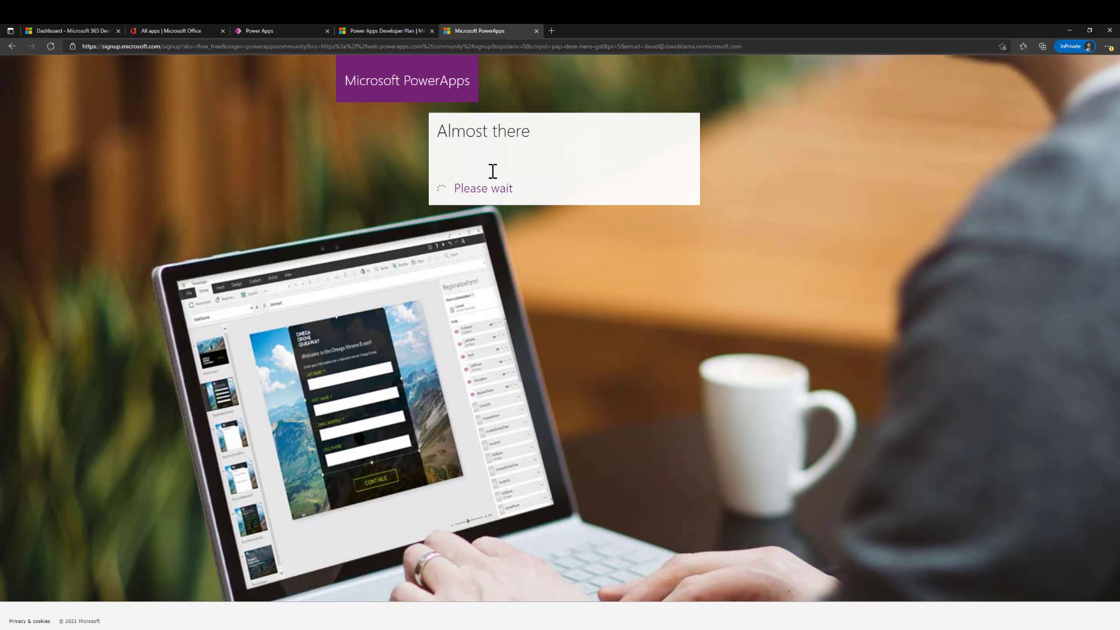
# Step: Check the Developer Plan and signup tabs, then return to the Power Apps Solutions page
pyautogui.click(403, 30)
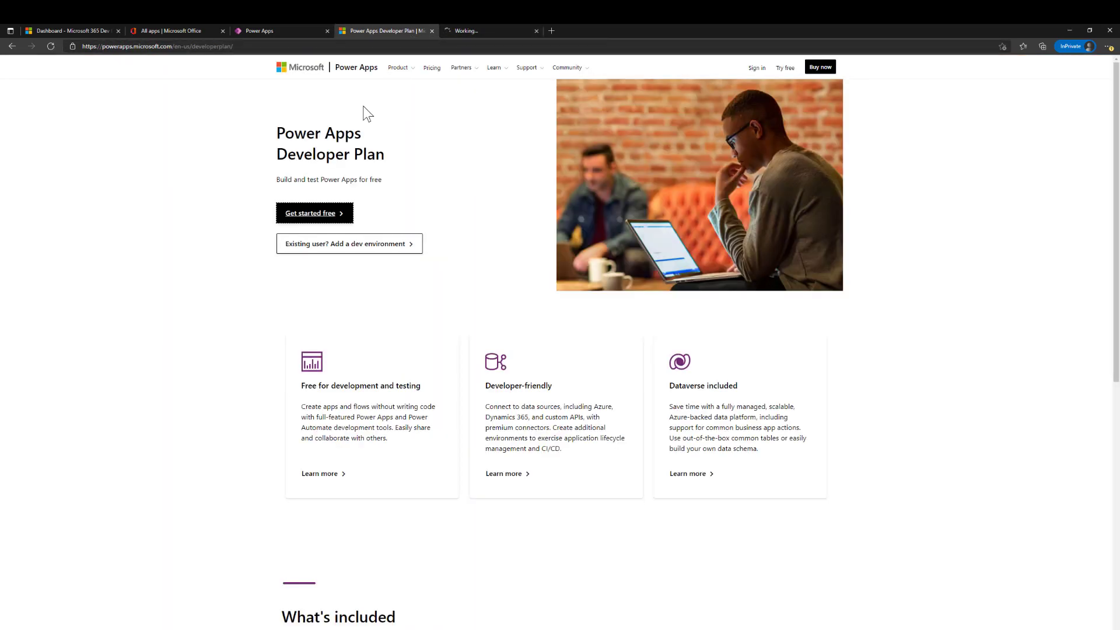
pyautogui.click(503, 30)
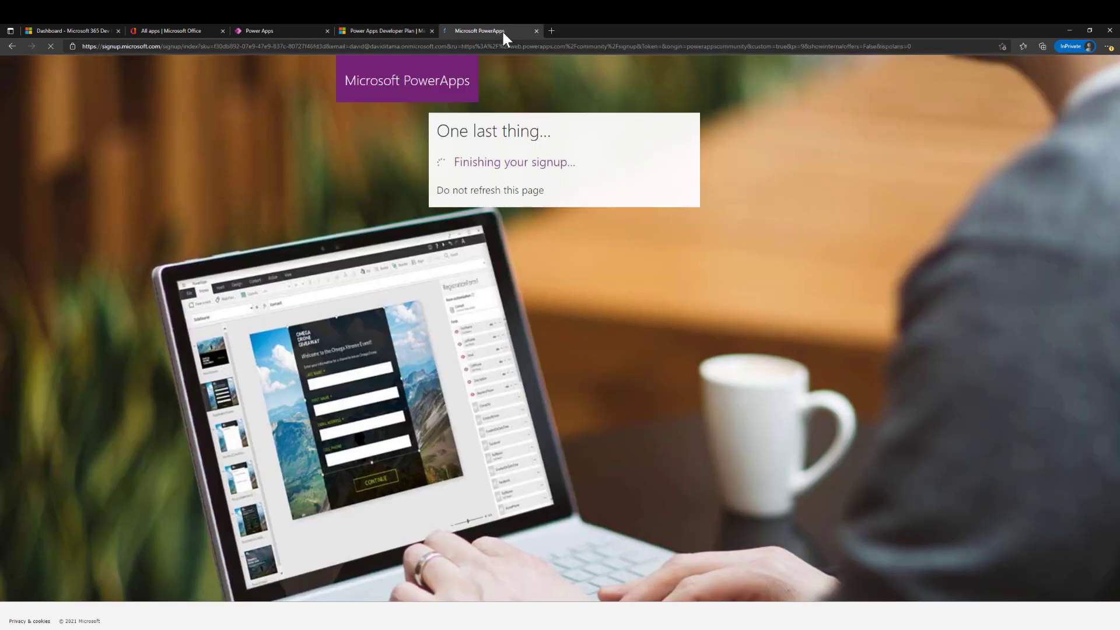
pyautogui.click(287, 31)
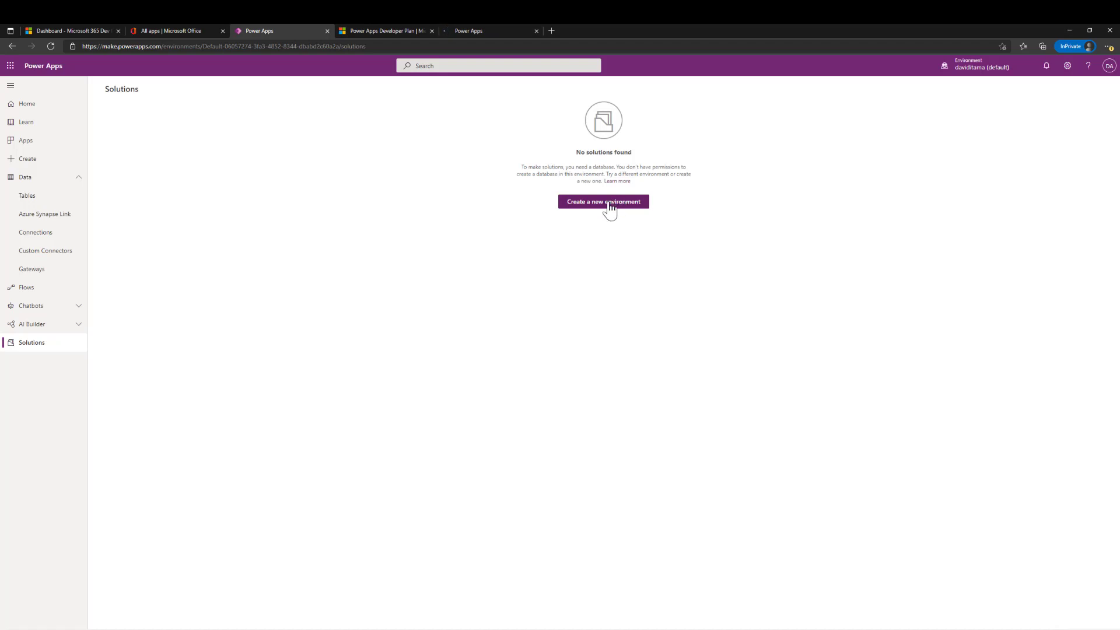
# Step: Cycle through the community signup, Solutions and Office 365 tabs, ending on the Developer Plan page
pyautogui.click(488, 34)
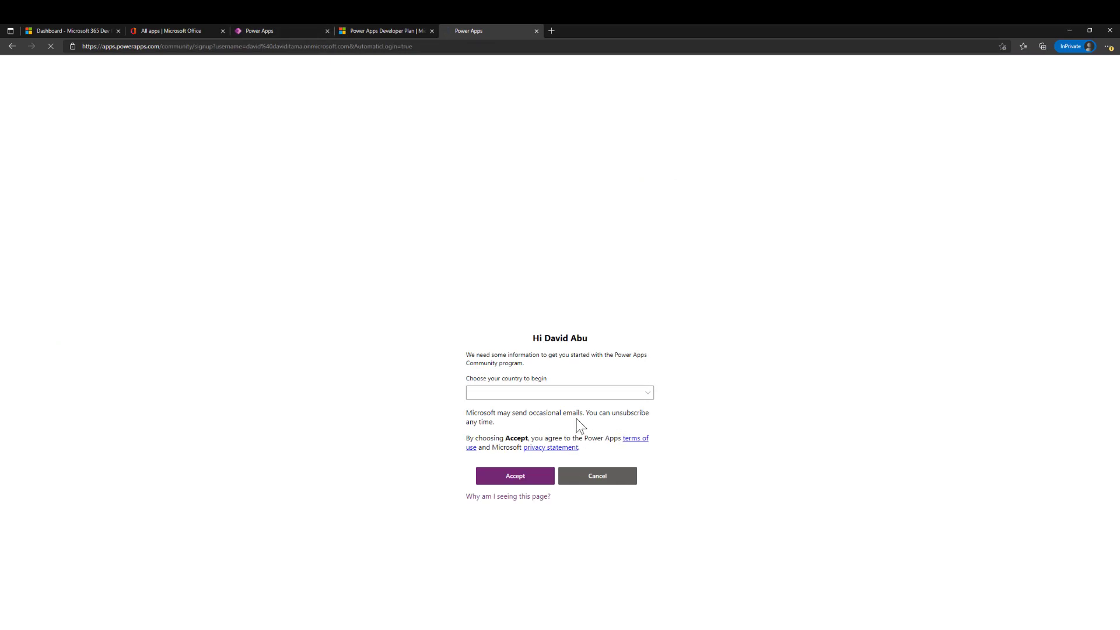
pyautogui.click(279, 28)
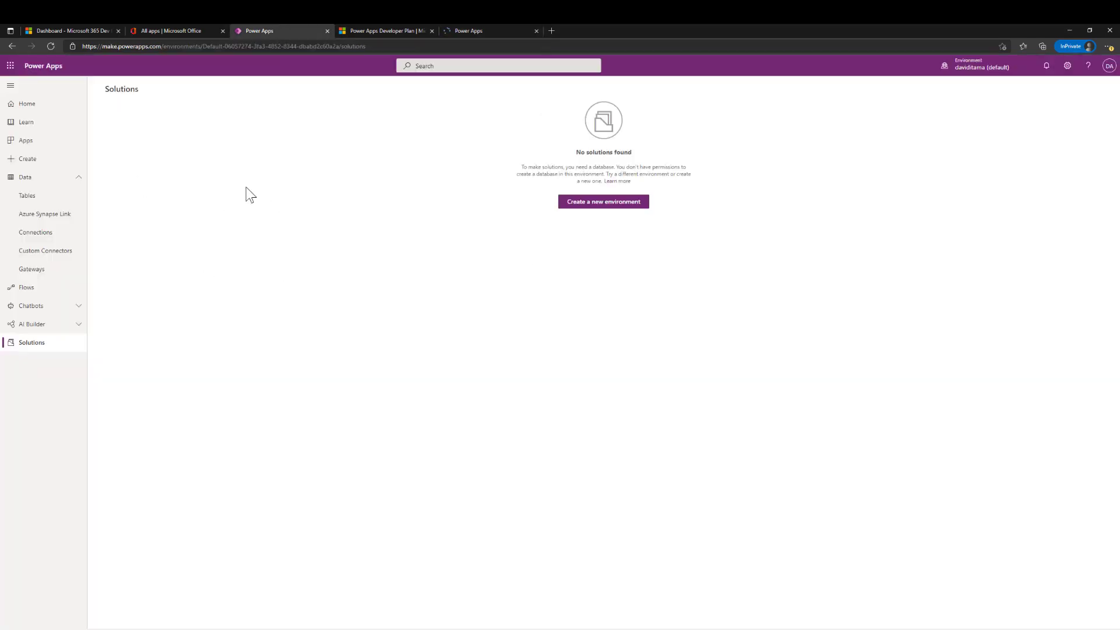
pyautogui.click(170, 28)
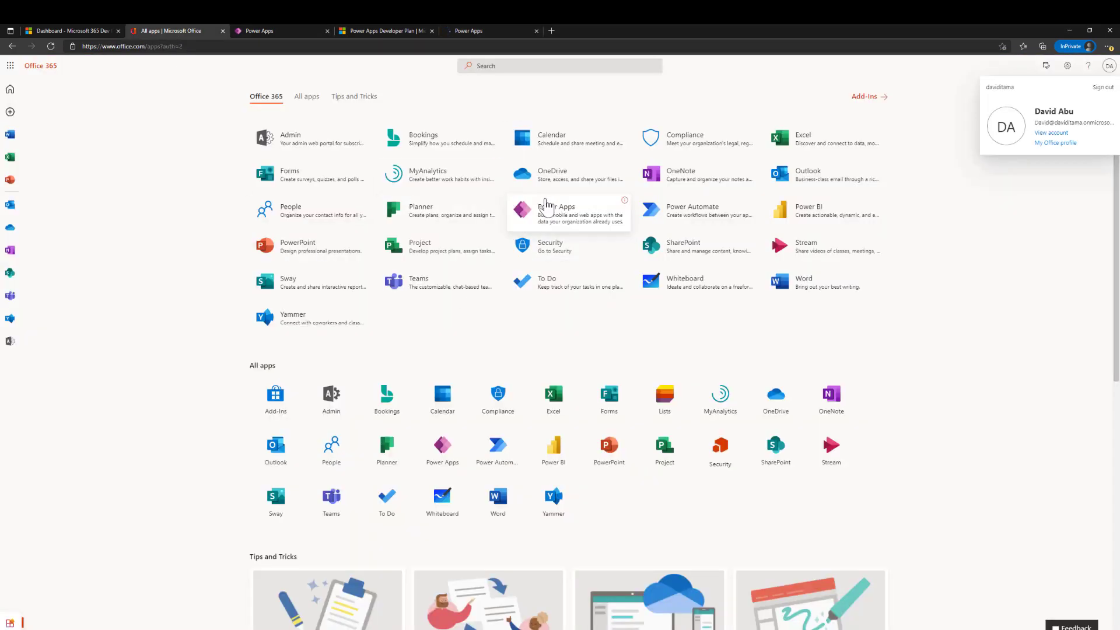
pyautogui.click(273, 34)
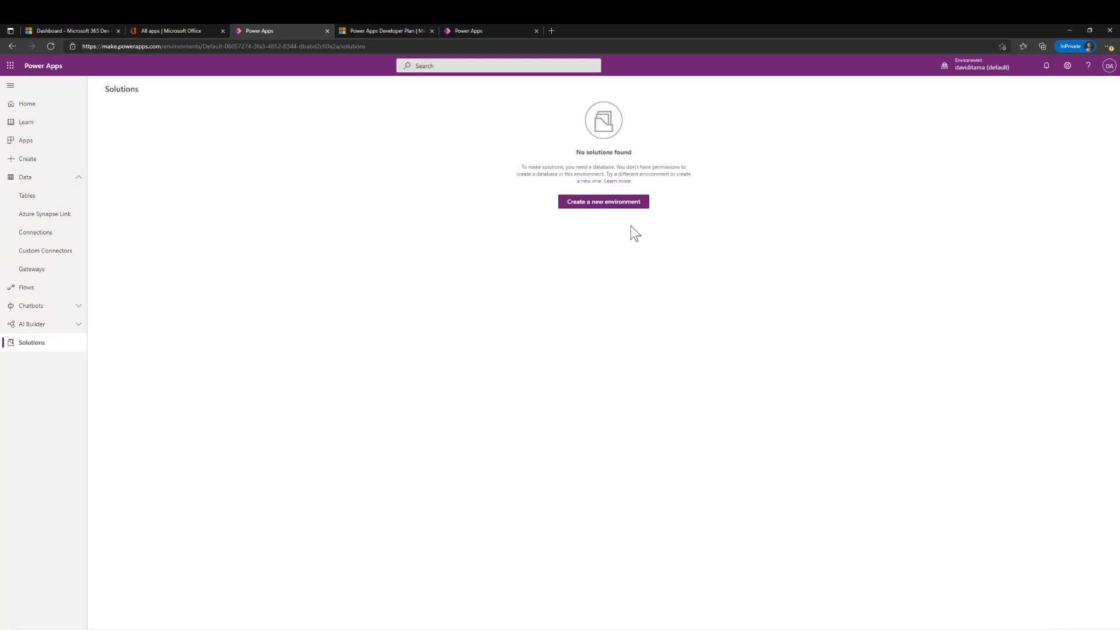
pyautogui.click(371, 35)
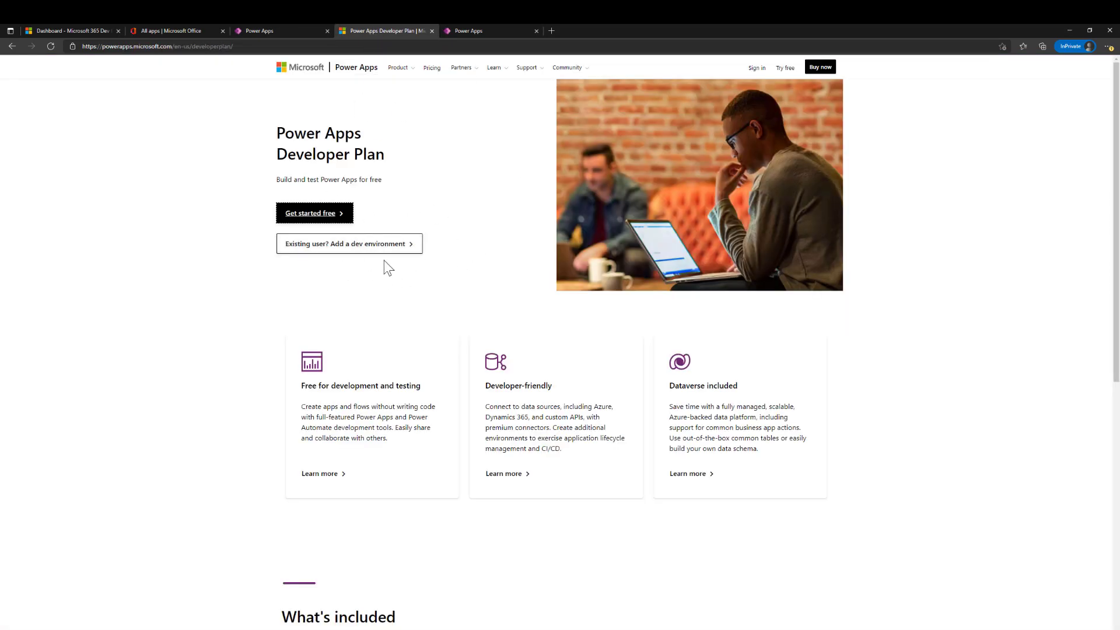
# Step: Choose Nigeria as the country, opt in to tips, and accept the community signup
pyautogui.click(475, 31)
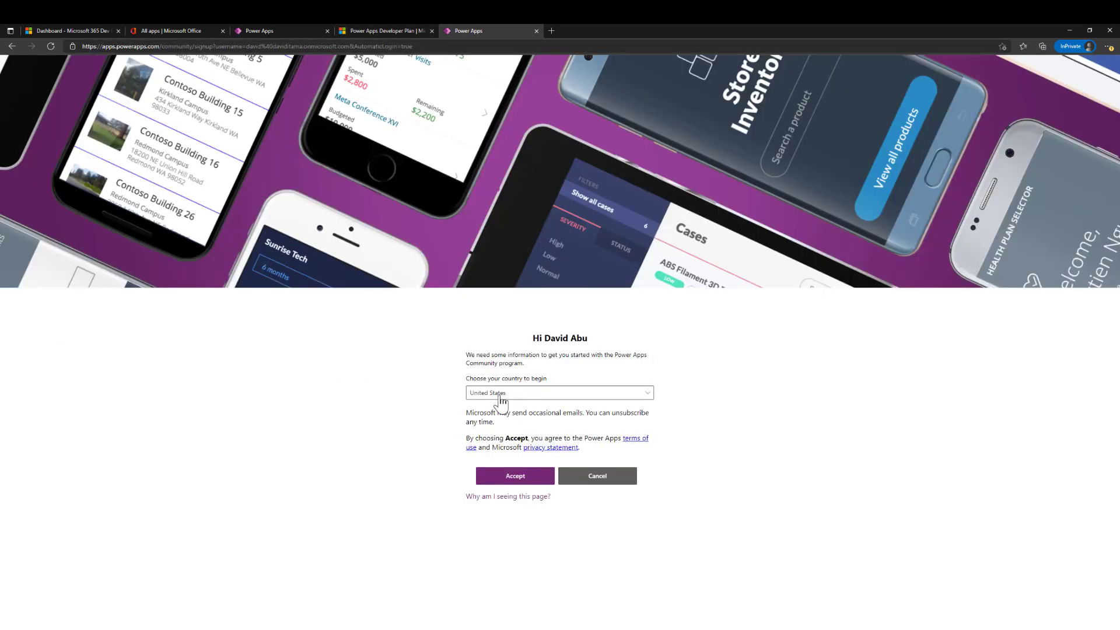
pyautogui.click(645, 396)
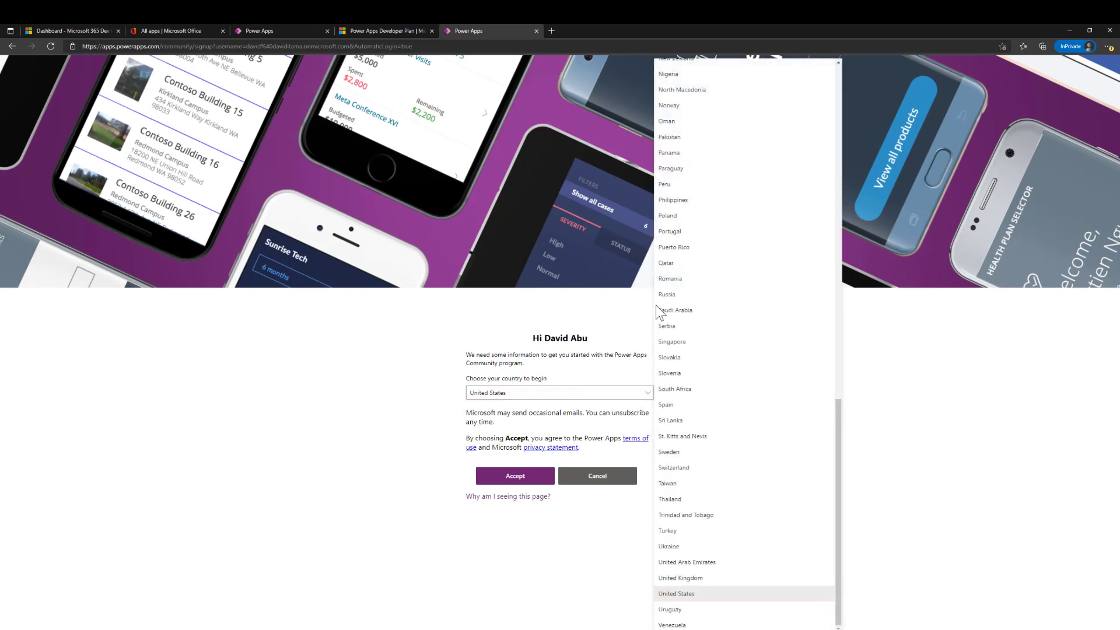
pyautogui.click(680, 82)
pyautogui.click(471, 412)
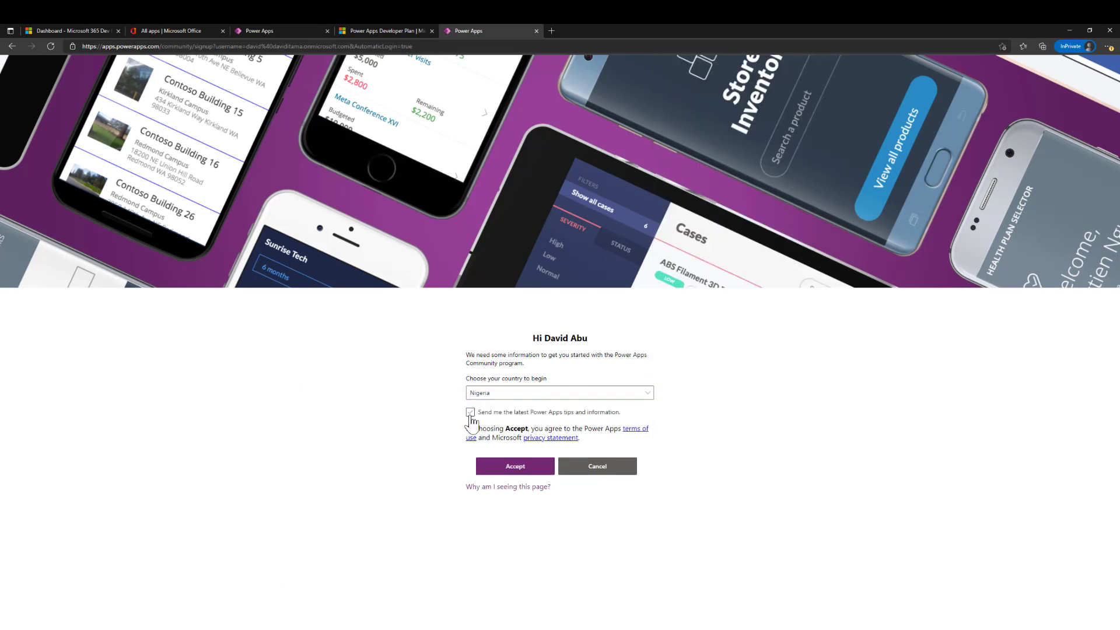
pyautogui.click(514, 470)
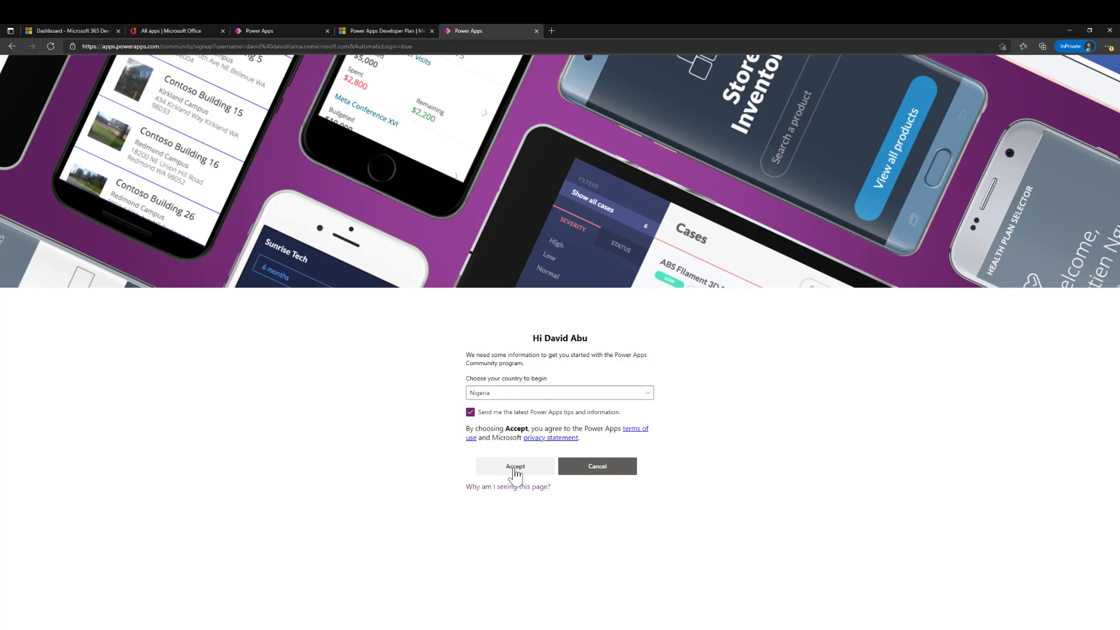
pyautogui.click(515, 470)
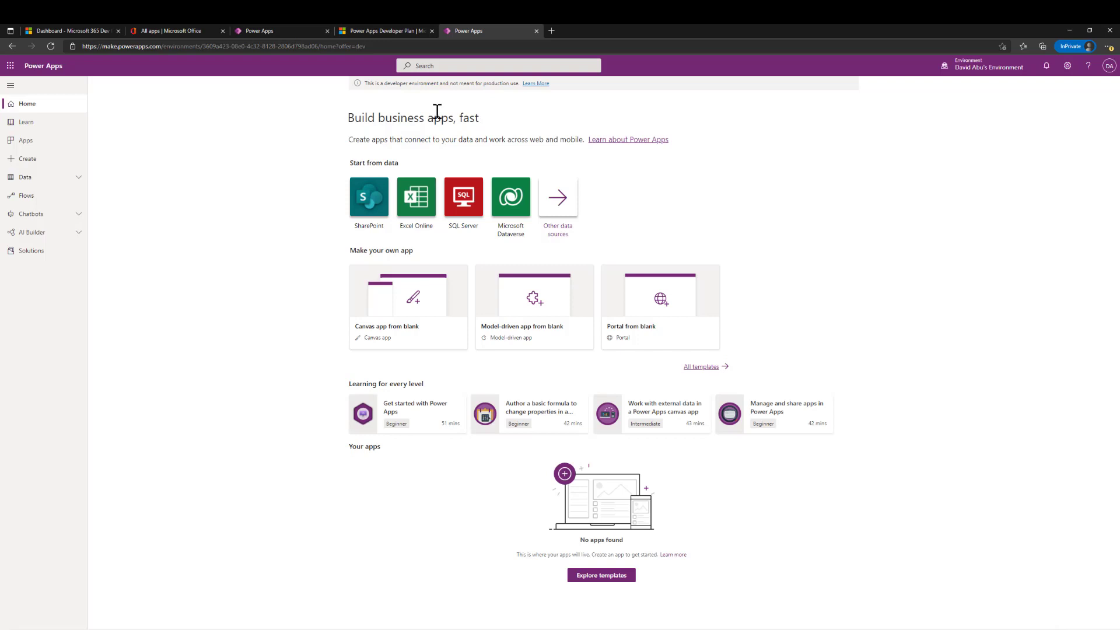
# Step: From Data > Solutions, go to the admin center, where the new developer environment is still preparing in Europe
pyautogui.click(77, 179)
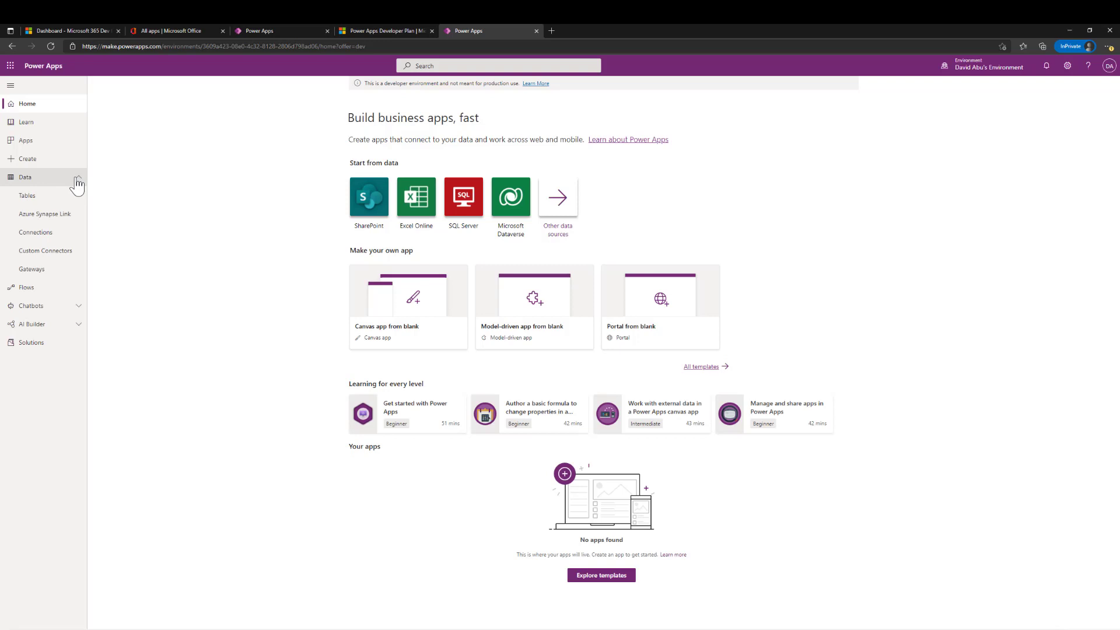
pyautogui.click(29, 196)
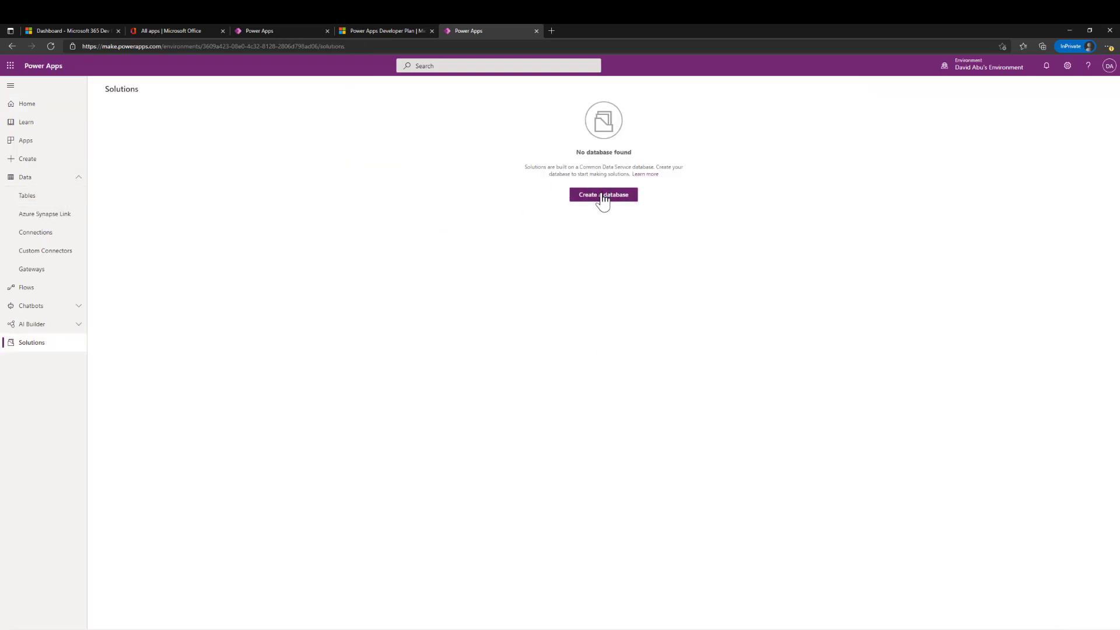
pyautogui.click(993, 67)
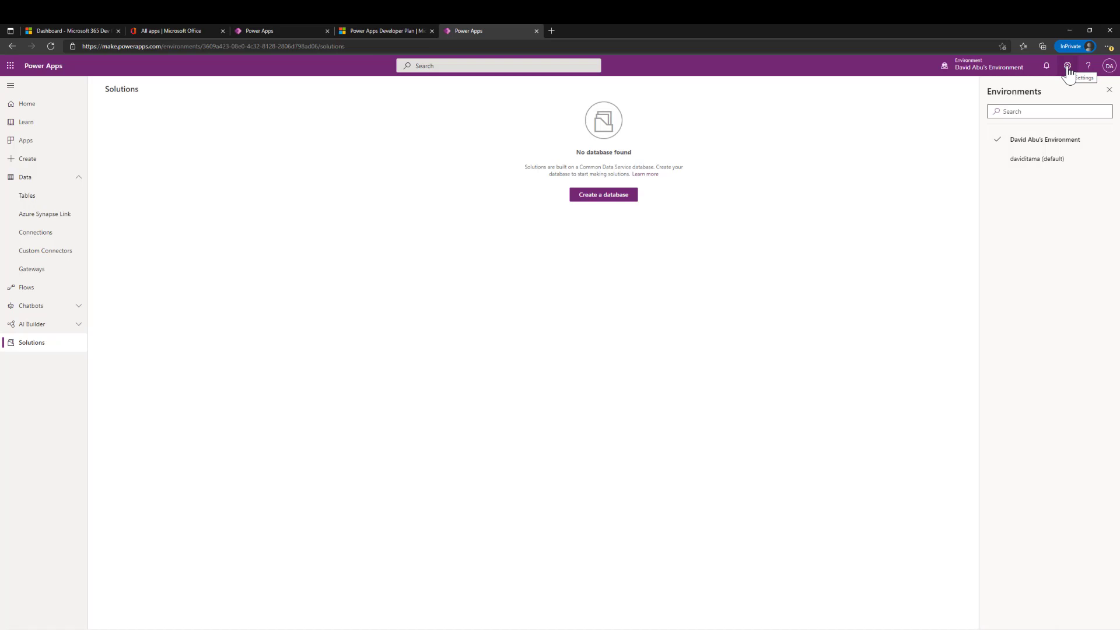
pyautogui.click(1067, 67)
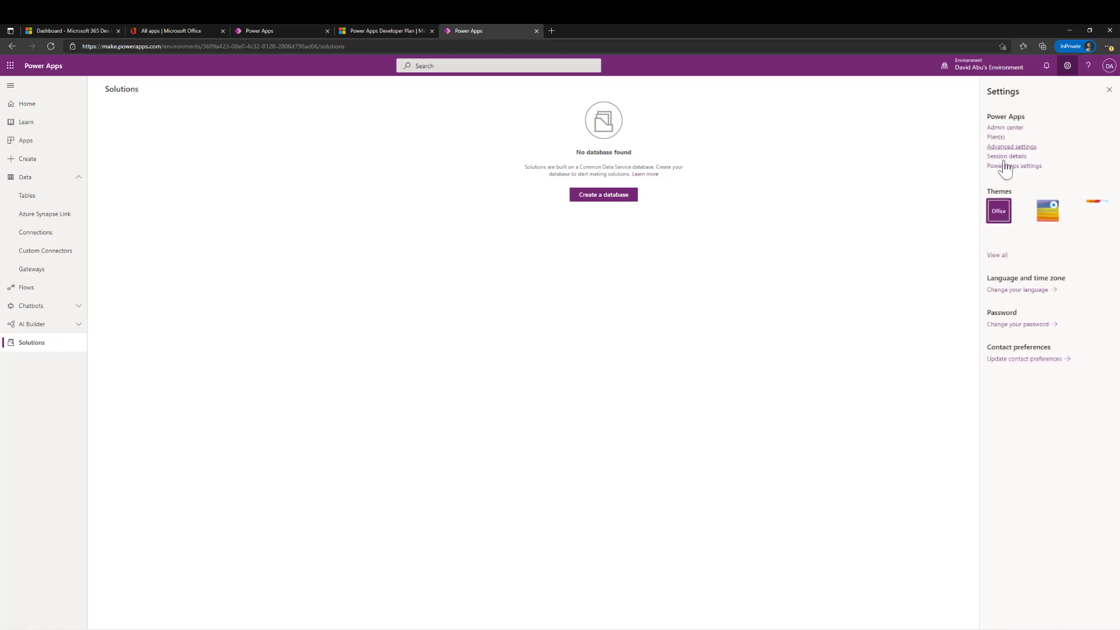
pyautogui.click(1011, 127)
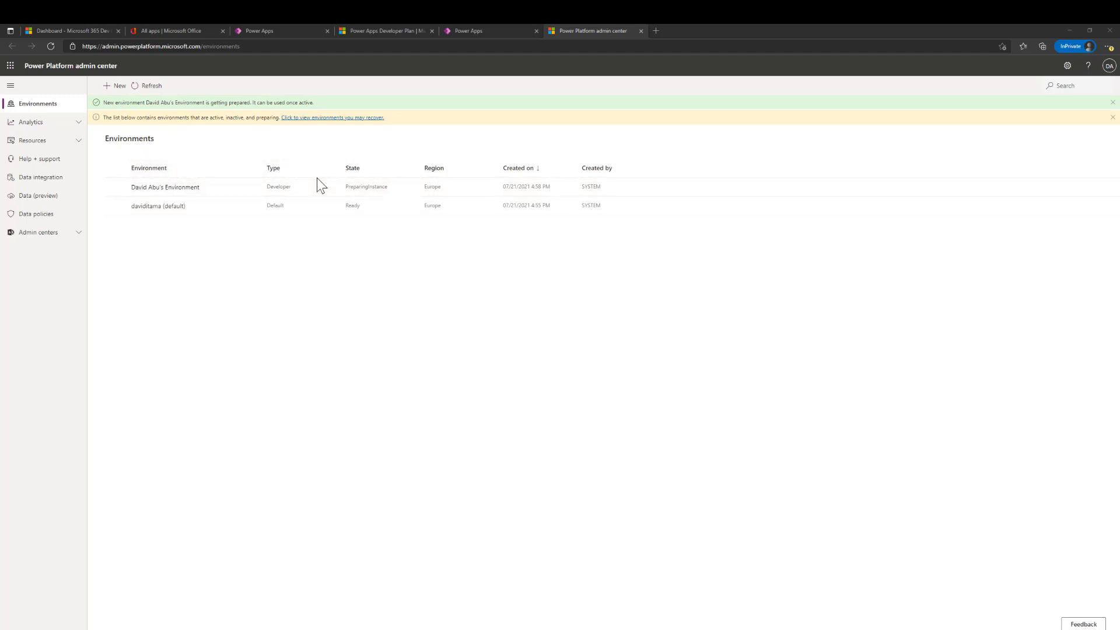
# Step: Go back to the developer environment's Solutions page and try opening Data > Tables
pyautogui.click(483, 32)
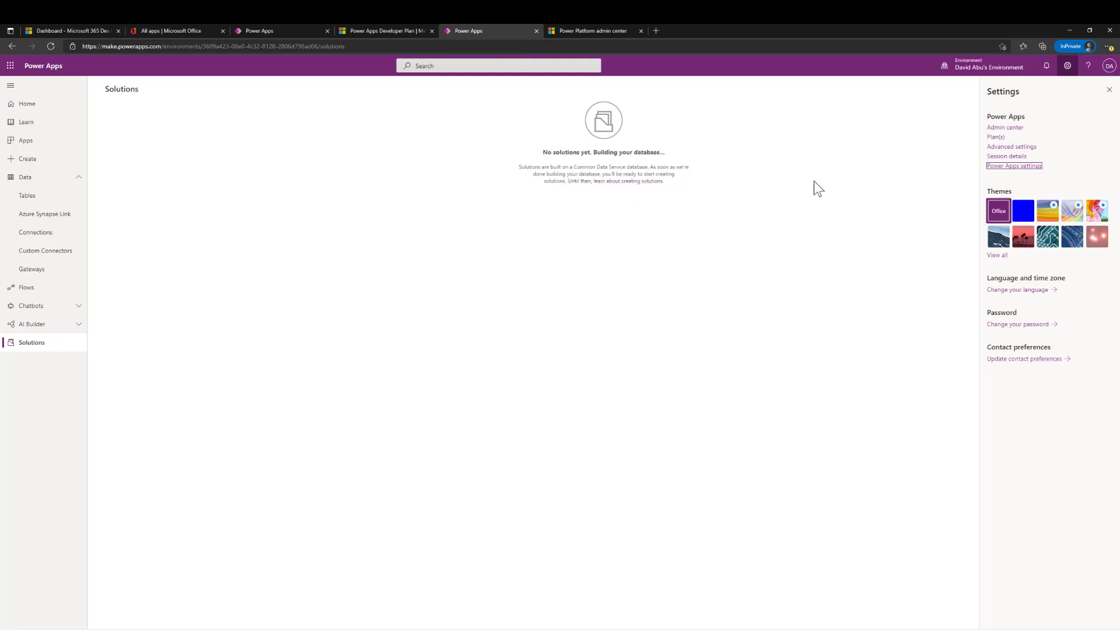
pyautogui.click(65, 200)
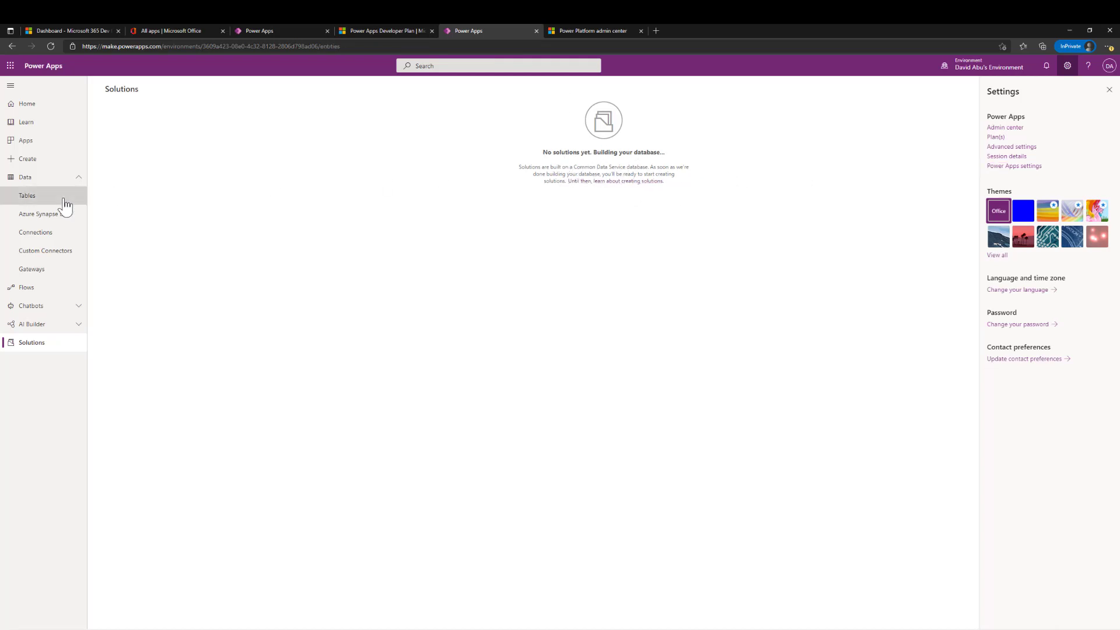
pyautogui.click(64, 200)
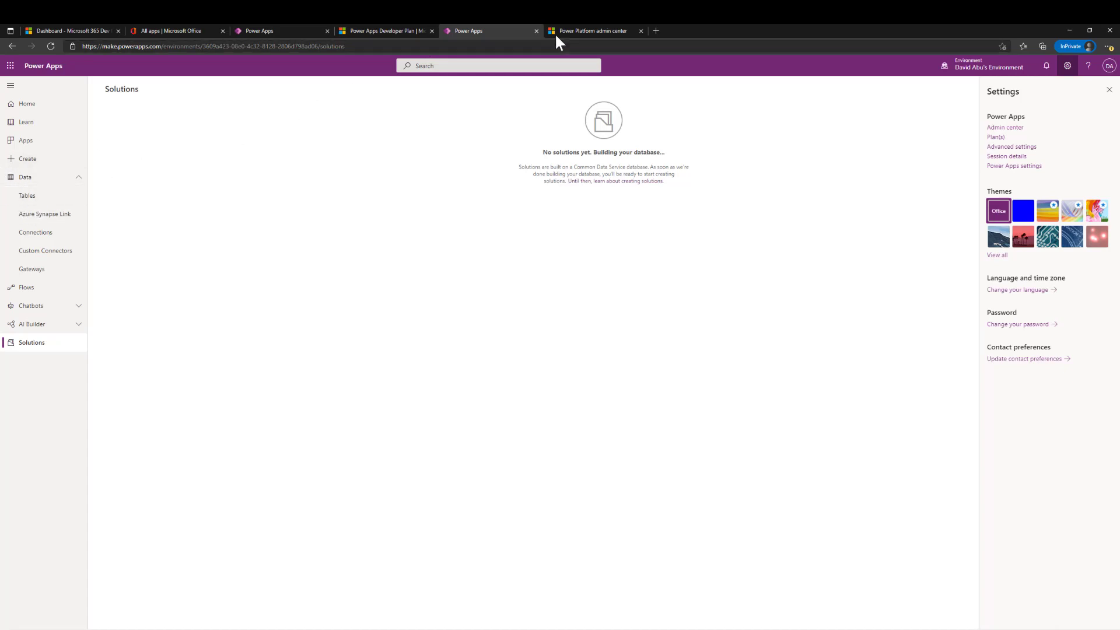
# Step: Check the developer environment's State in the admin center, then view the default environment's empty Solutions page
pyautogui.click(578, 30)
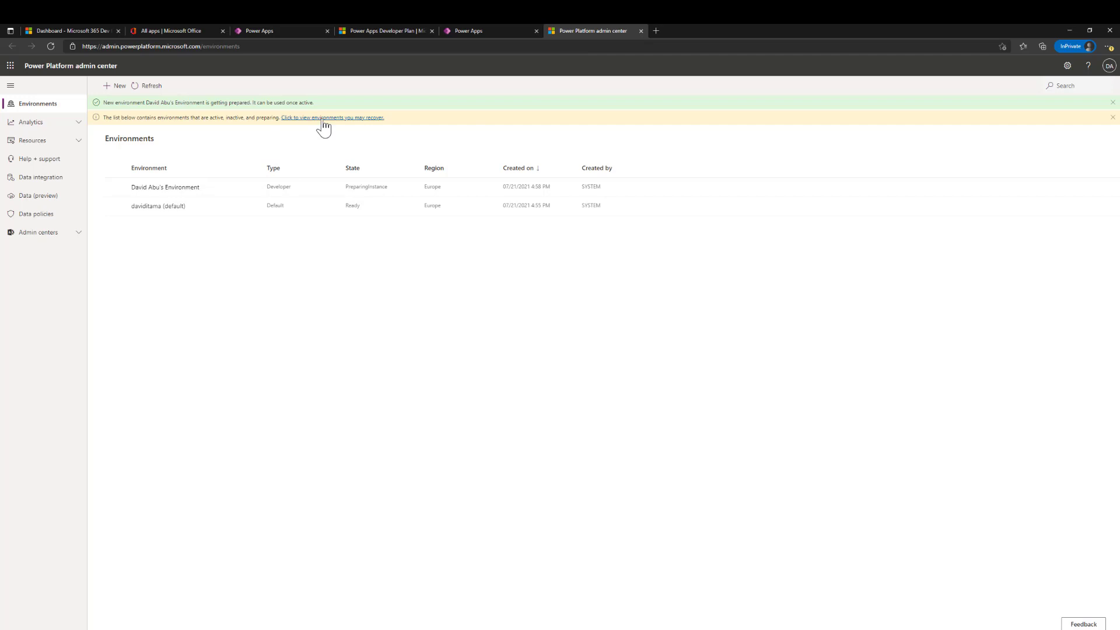
pyautogui.click(468, 30)
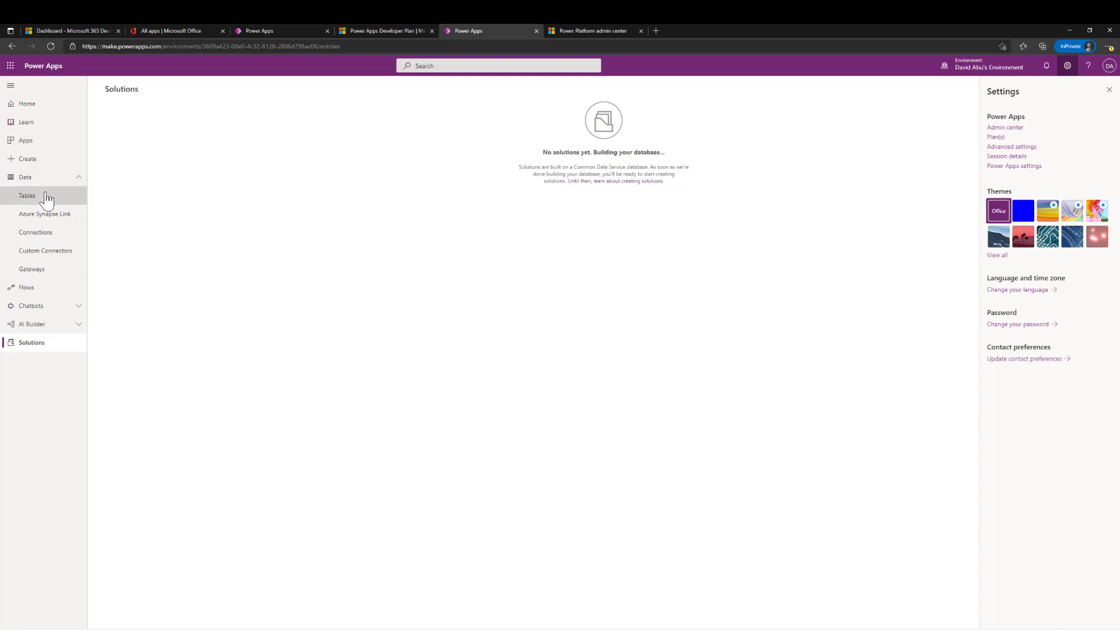
pyautogui.click(279, 32)
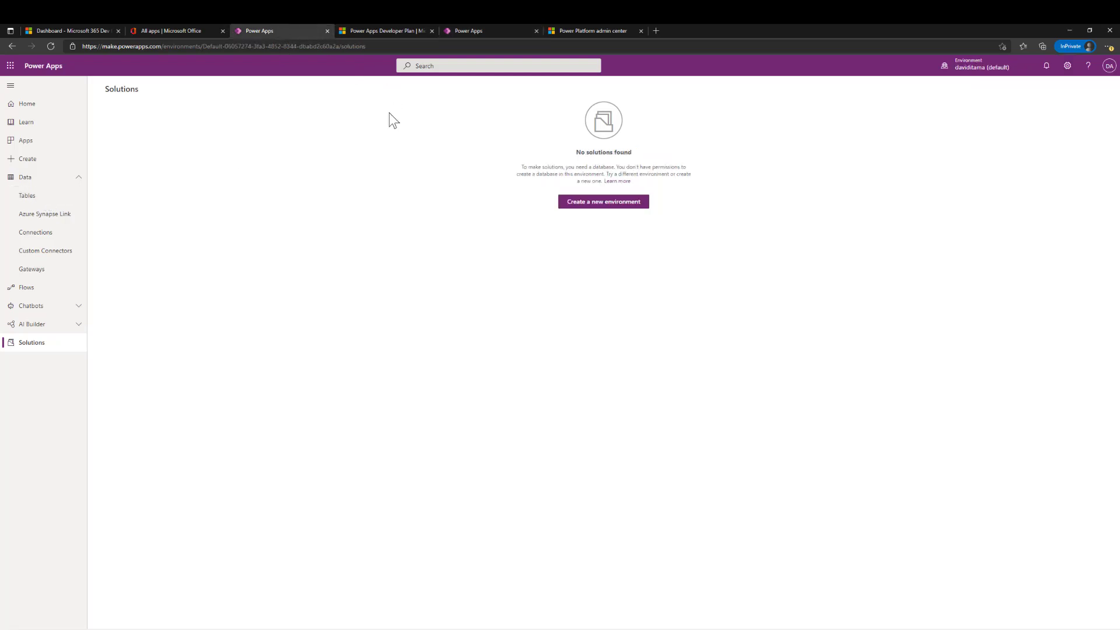
# Step: Try Create a new environment from the default environment, then close that Power Apps tab
pyautogui.click(606, 203)
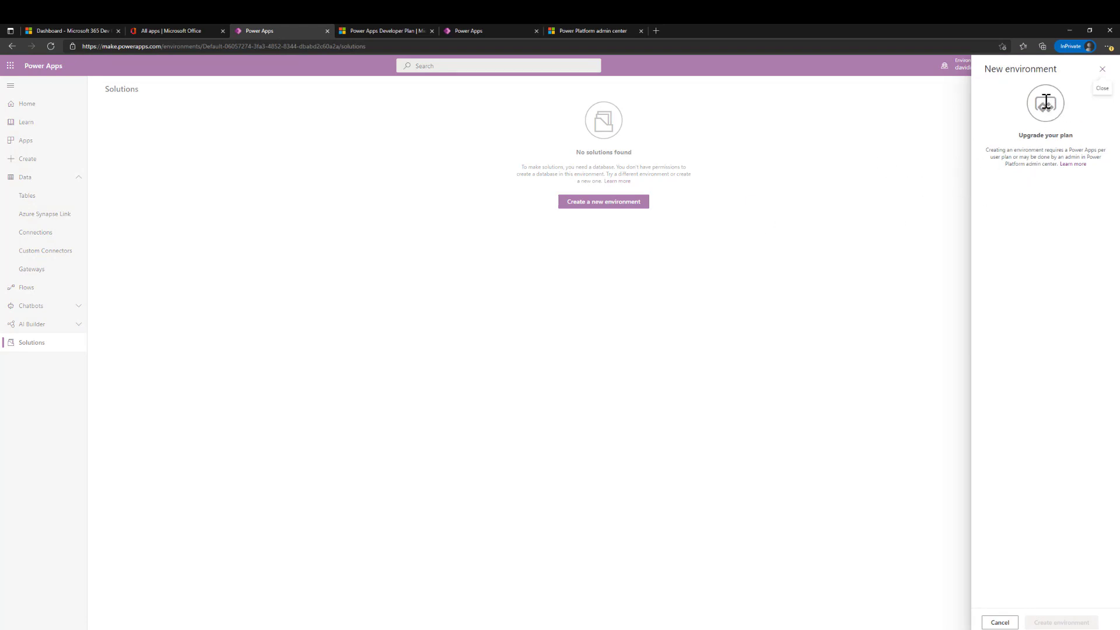
pyautogui.click(162, 30)
pyautogui.click(276, 30)
pyautogui.click(326, 31)
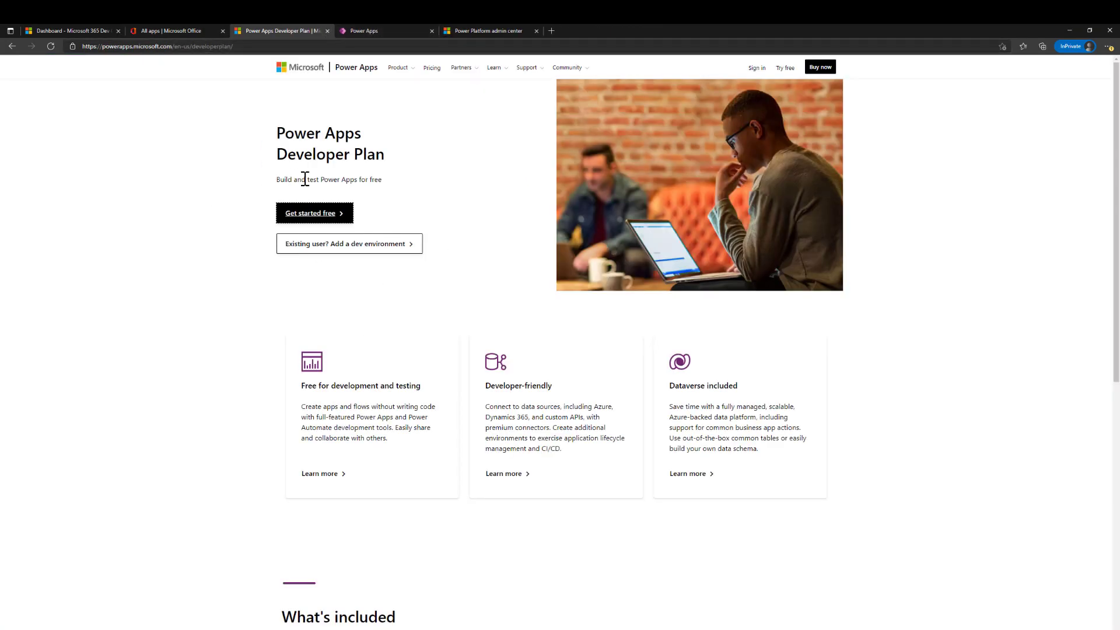
# Step: Refresh the admin center environments list, which now shows the developer environment Ready in Europe
pyautogui.click(372, 29)
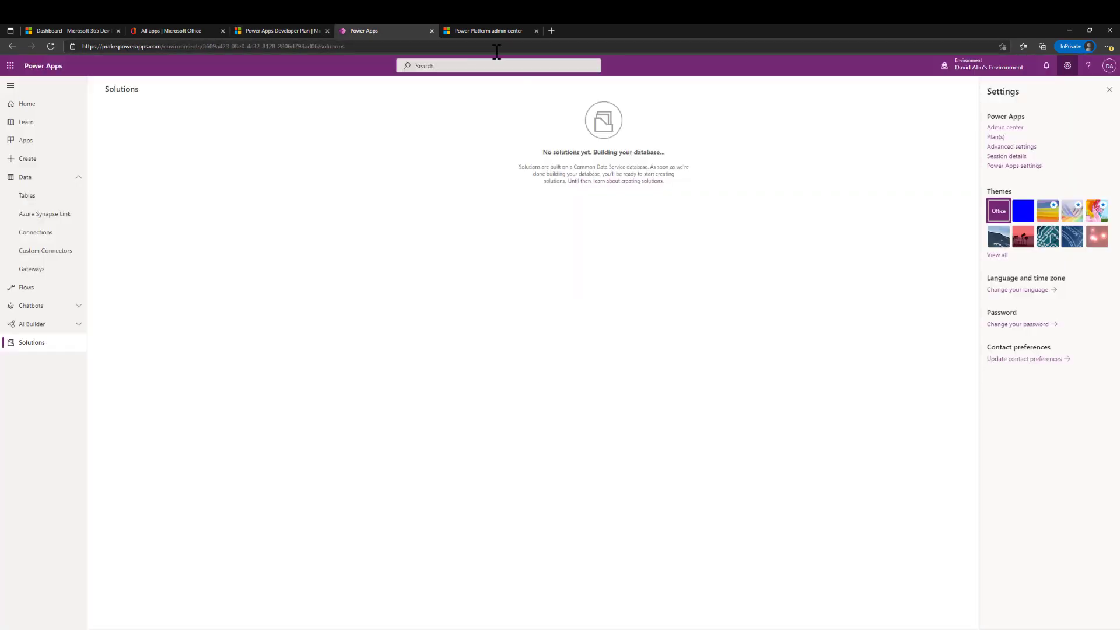
pyautogui.click(474, 27)
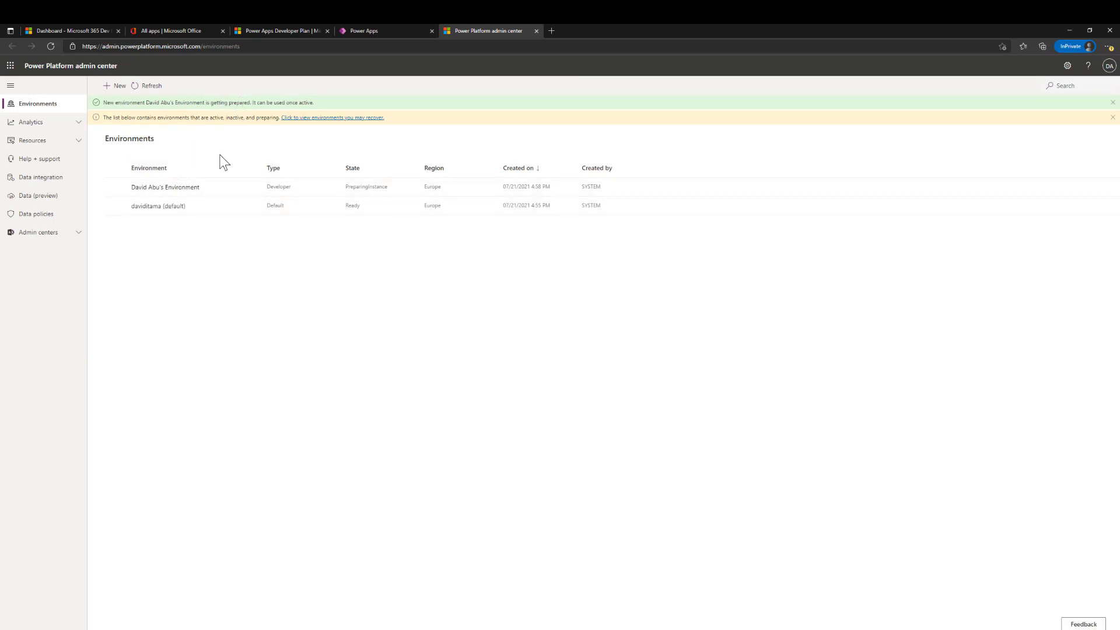
pyautogui.click(377, 30)
pyautogui.click(474, 31)
pyautogui.click(140, 87)
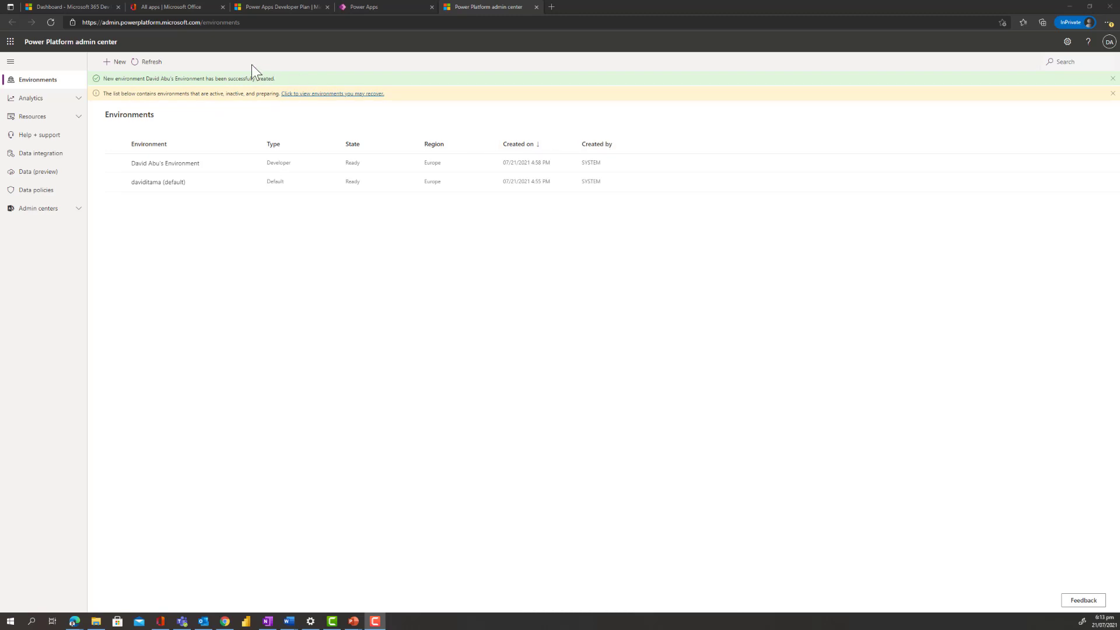
# Step: Browse the Office 365, Microsoft 365 developer and Developer Plan tabs, then view the six-solution Solutions list
pyautogui.click(181, 7)
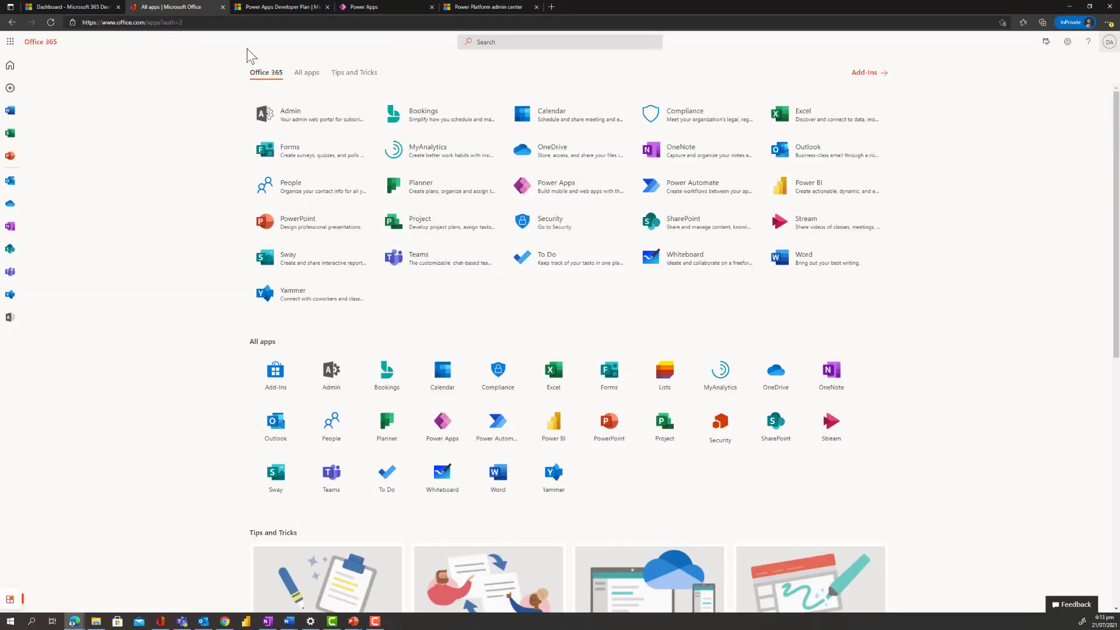
pyautogui.click(69, 9)
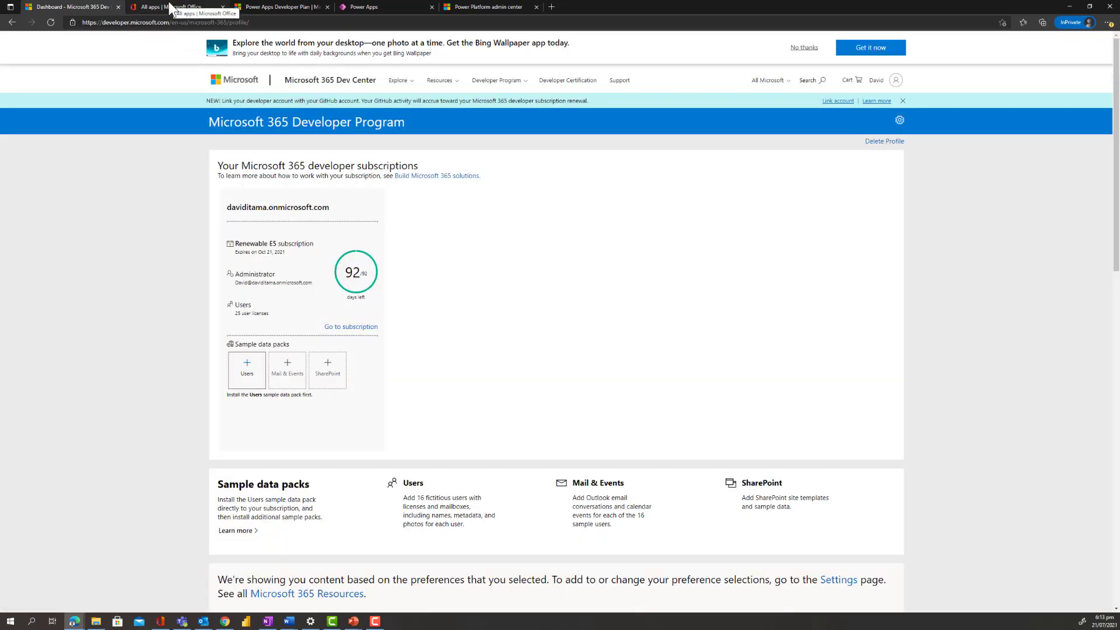
pyautogui.click(170, 8)
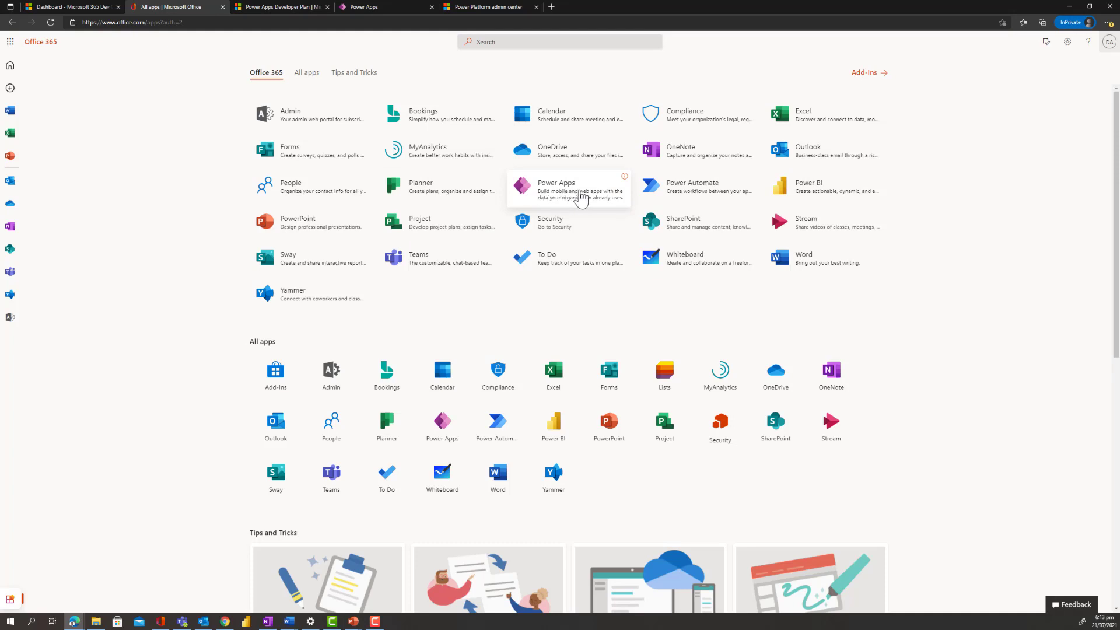
pyautogui.click(294, 8)
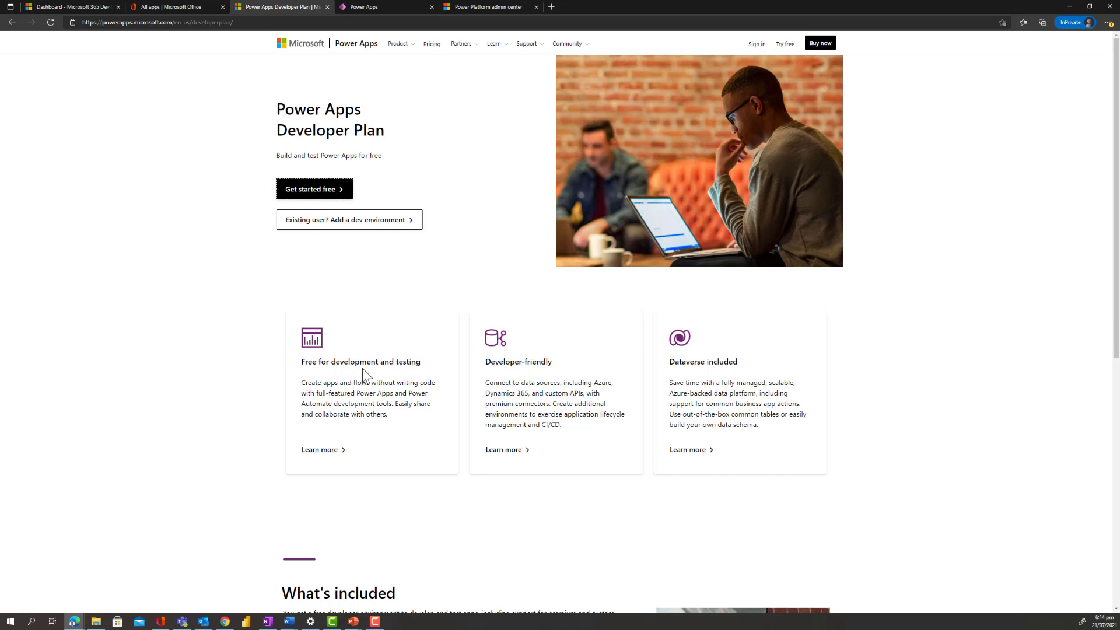
pyautogui.click(403, 7)
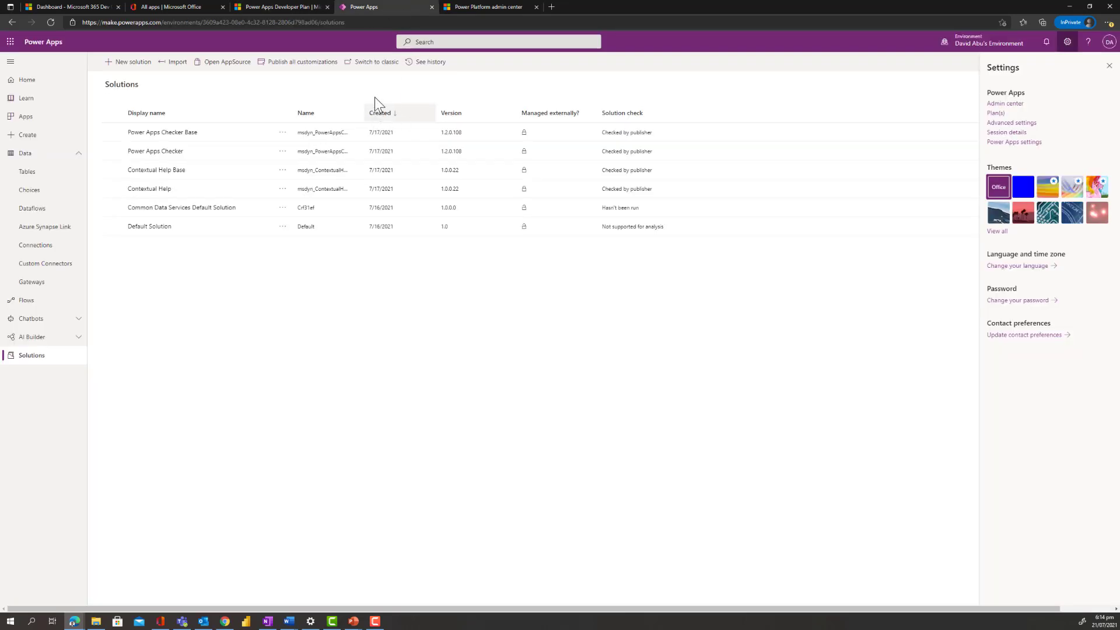
# Step: Open the developer environment's Dataverse Tables list showing Account, Contact, Email and User
pyautogui.click(484, 6)
pyautogui.click(379, 7)
pyautogui.click(504, 7)
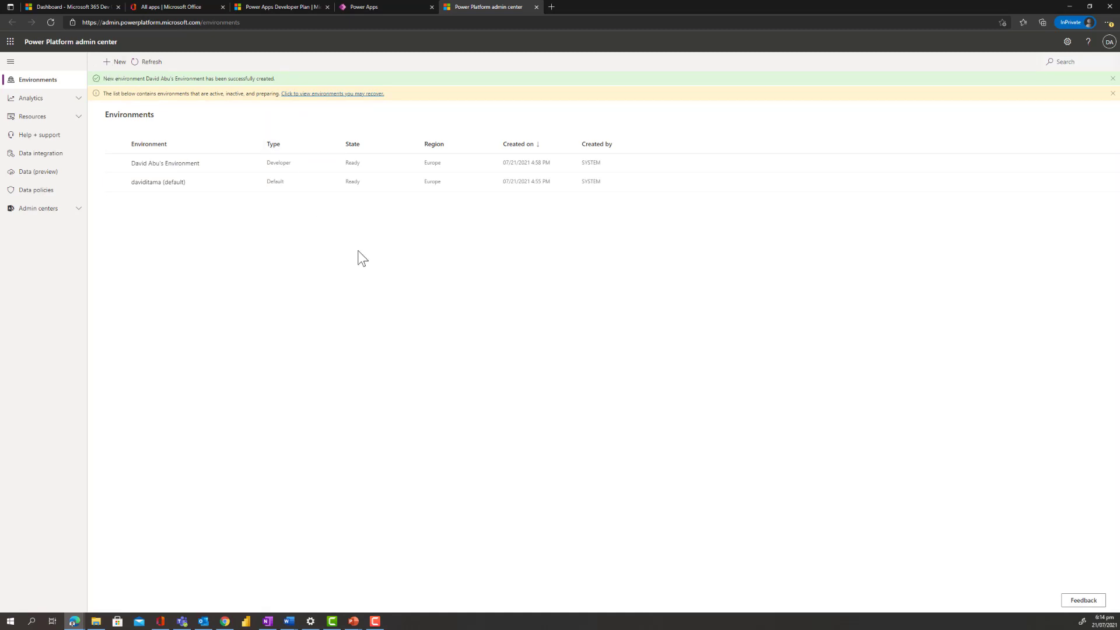
pyautogui.click(383, 7)
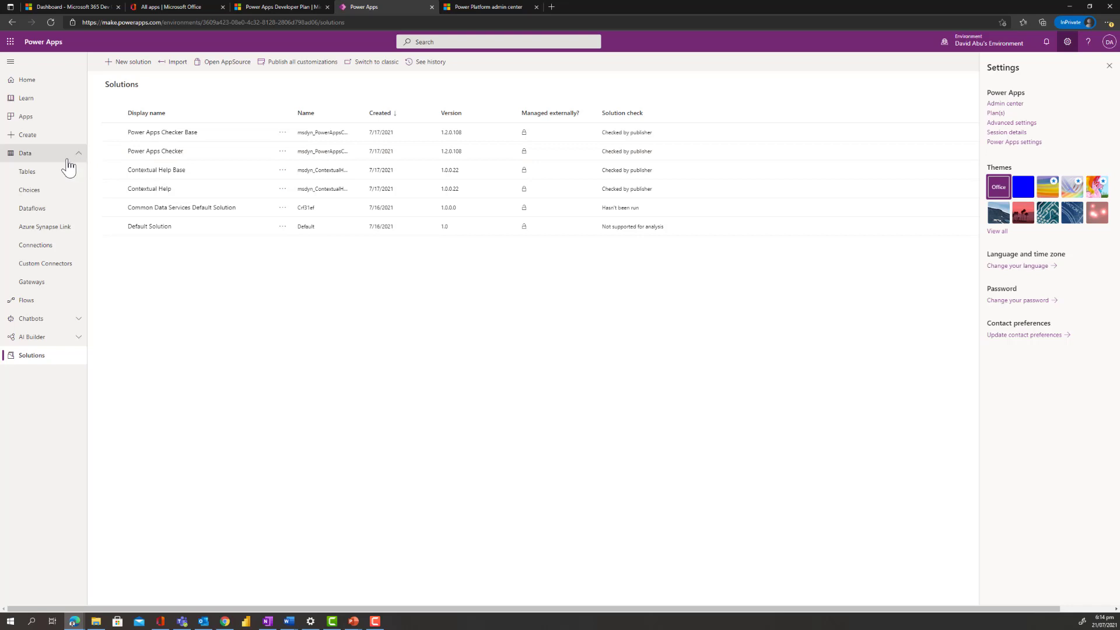
pyautogui.click(50, 179)
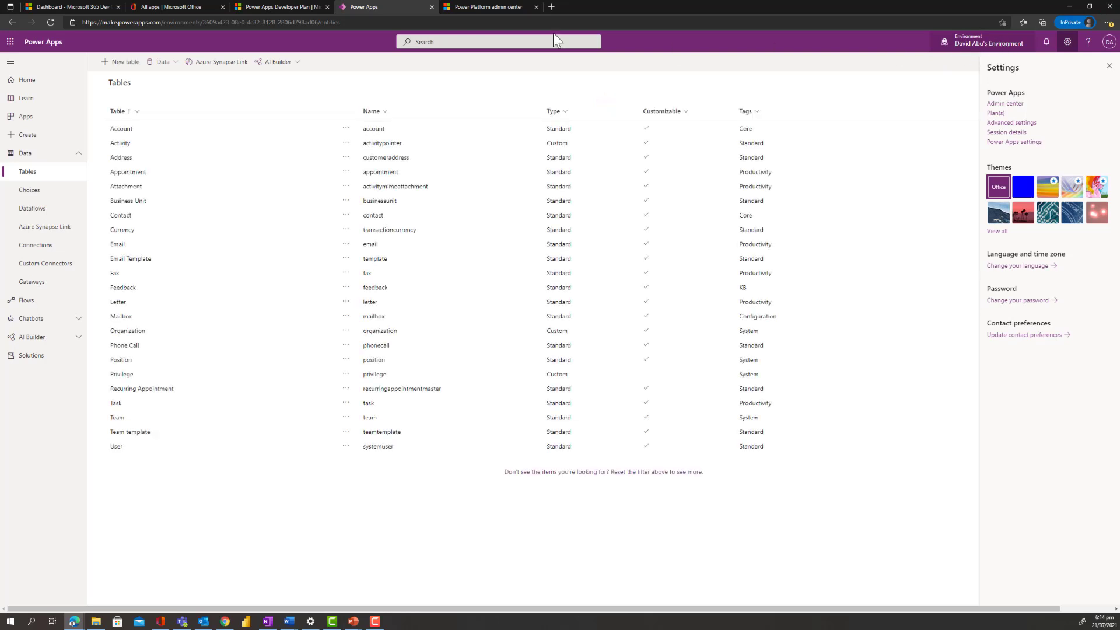
pyautogui.click(488, 6)
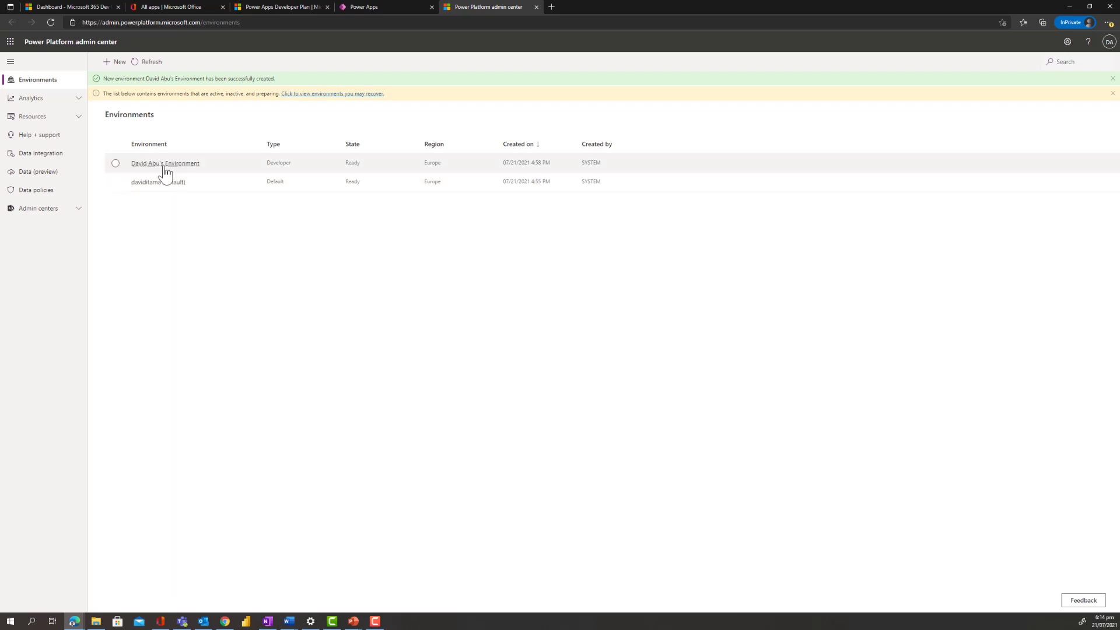
pyautogui.click(385, 7)
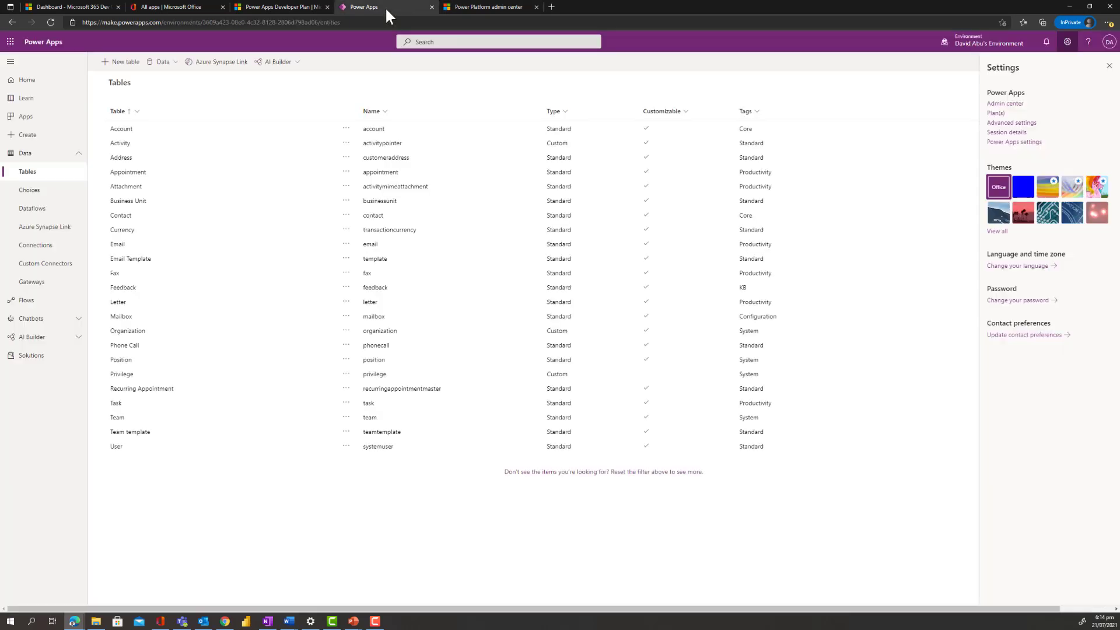
pyautogui.click(1001, 45)
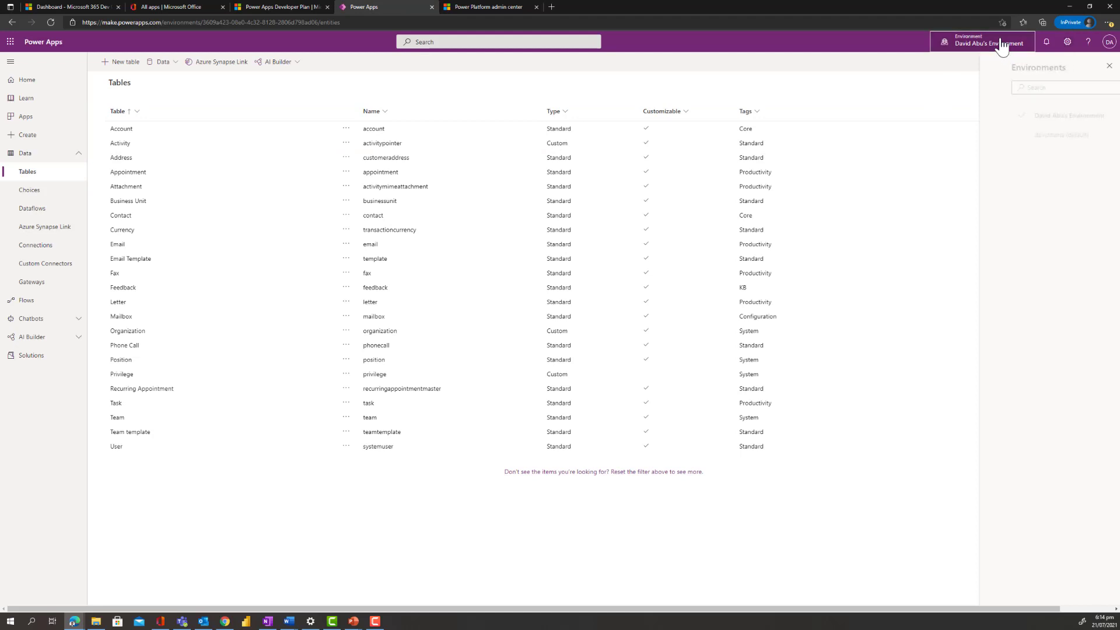
pyautogui.click(1019, 143)
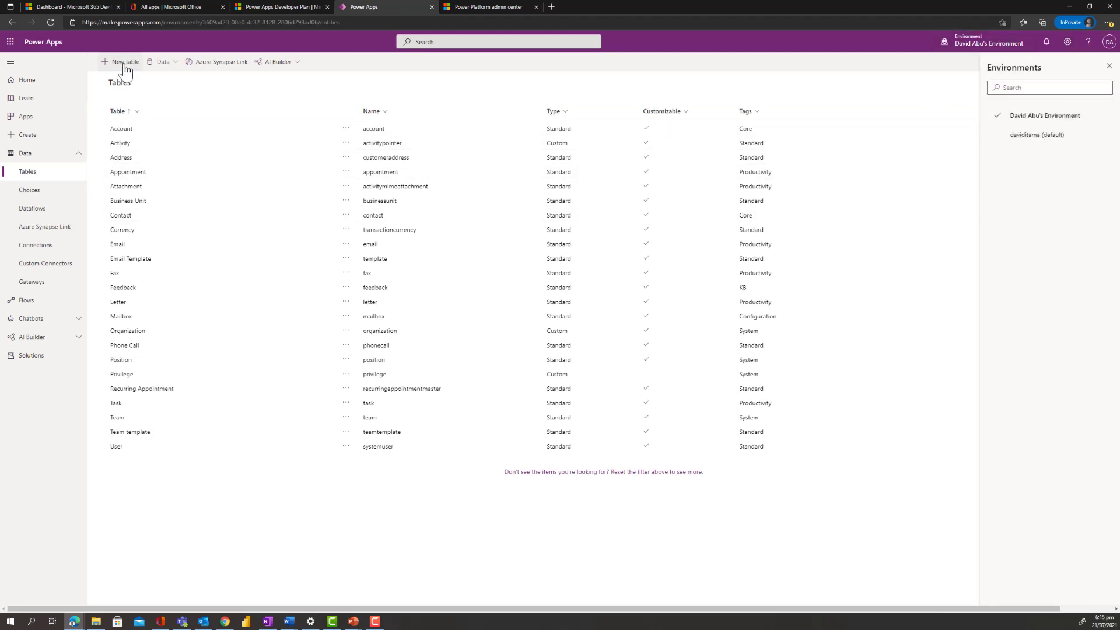
pyautogui.click(1037, 140)
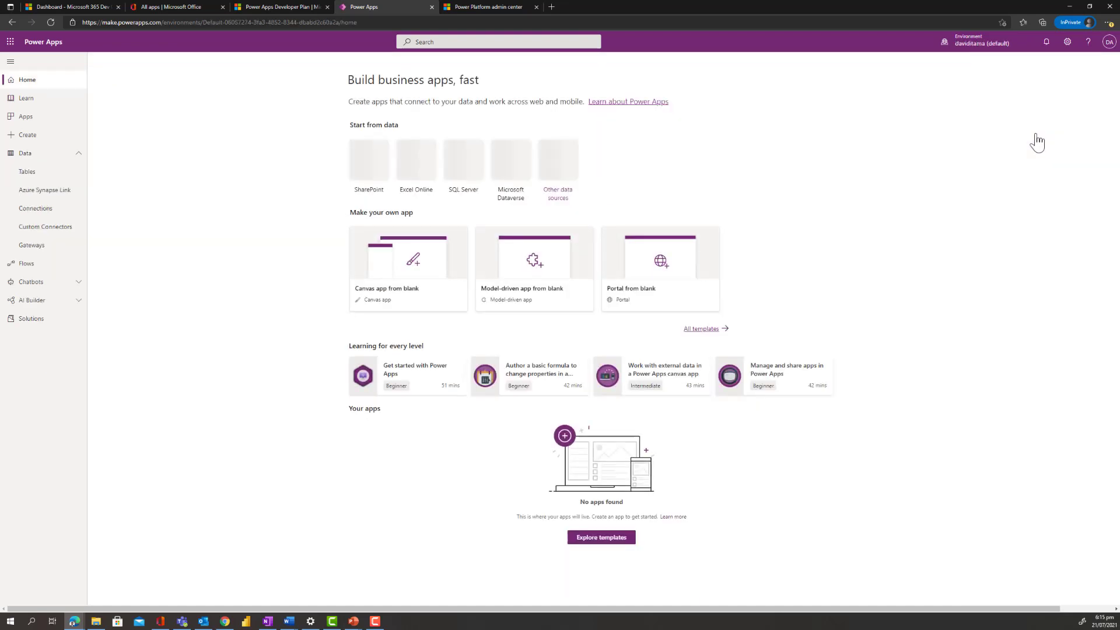
pyautogui.click(42, 177)
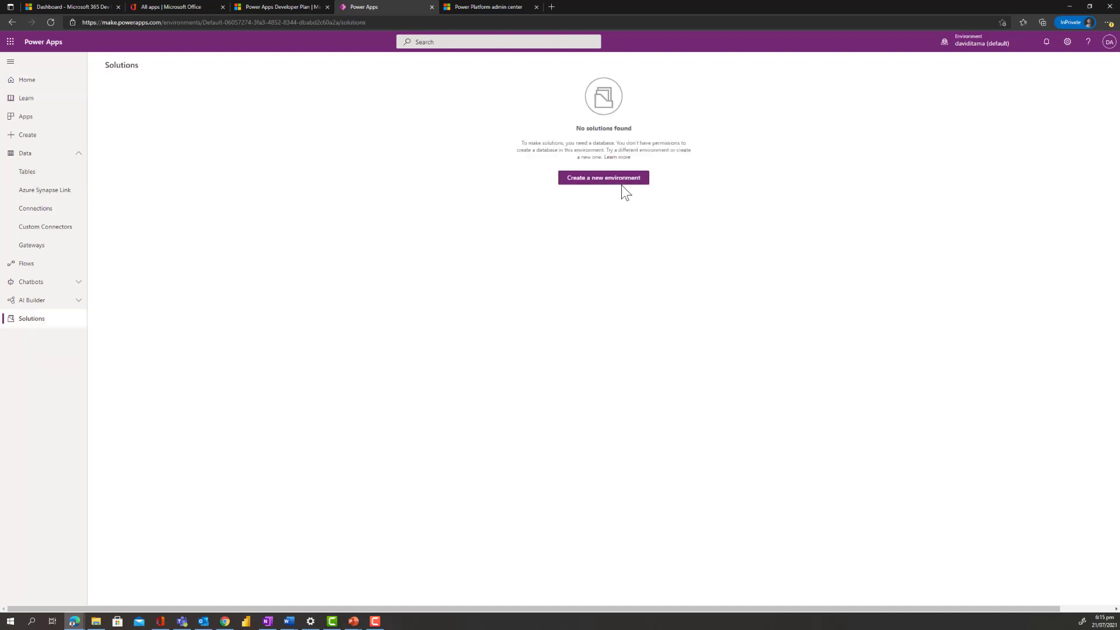
pyautogui.click(991, 46)
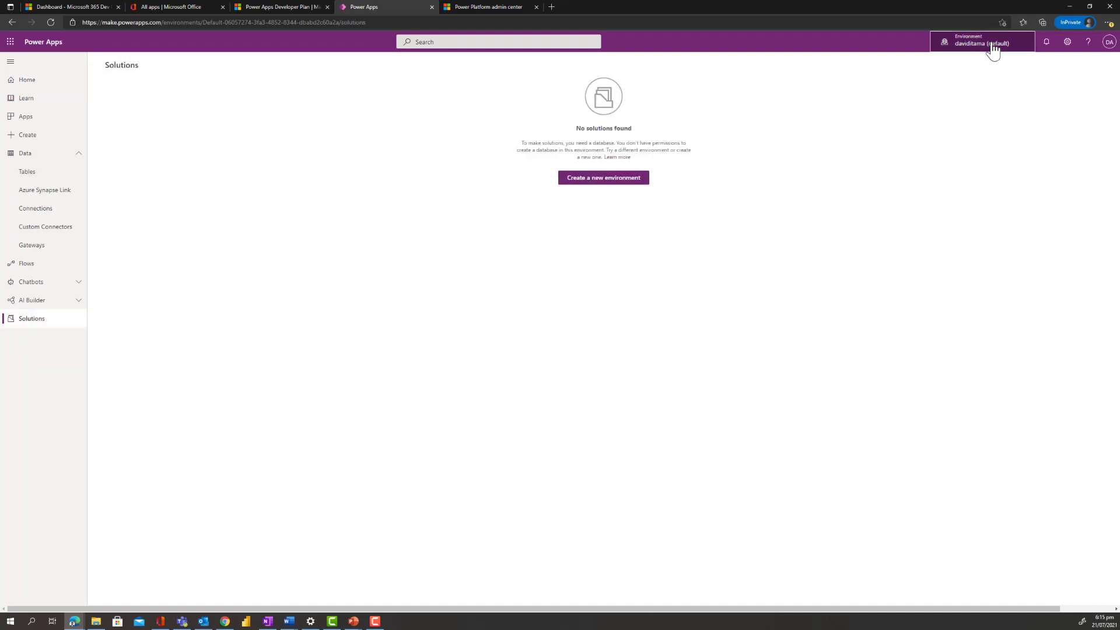
pyautogui.click(1035, 116)
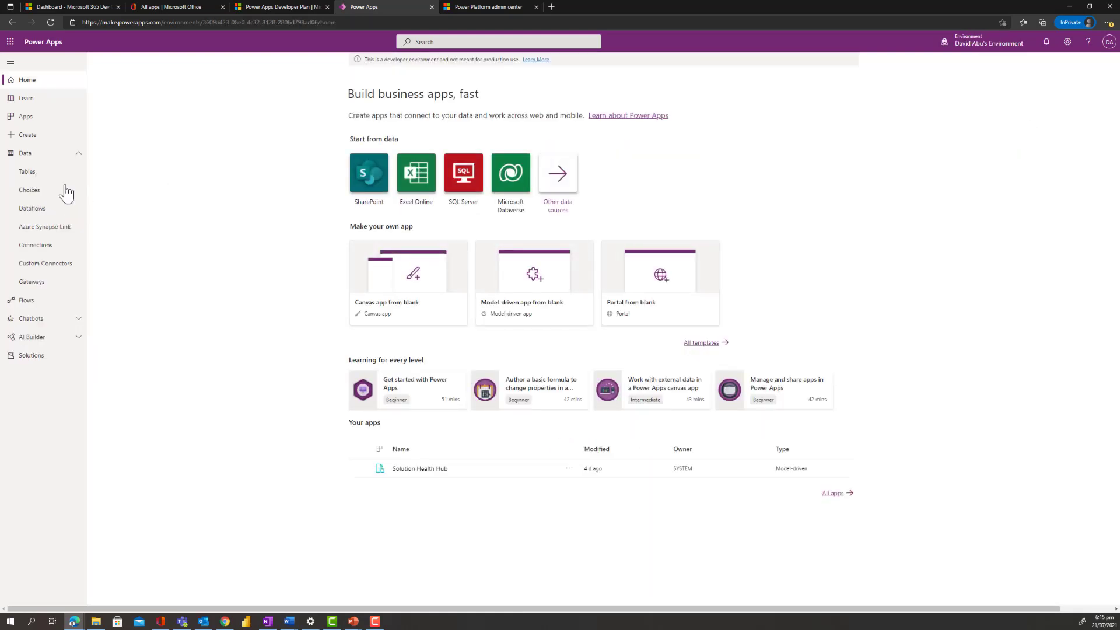
pyautogui.click(34, 176)
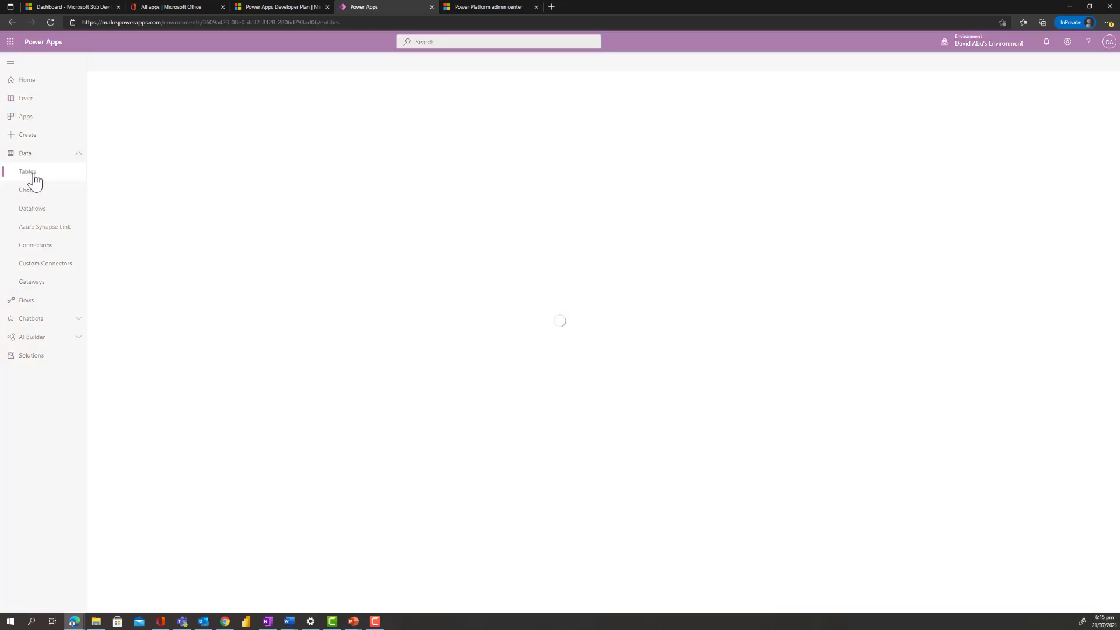